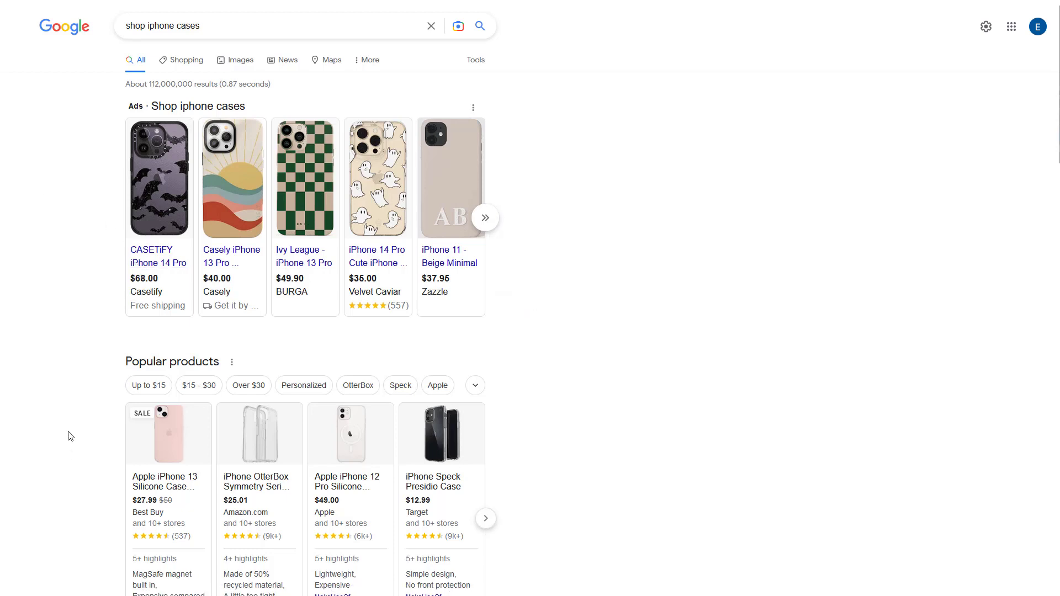
{"action": "scroll", "coordinate": [69, 437], "scroll_direction": "down", "scroll_amount": 1}
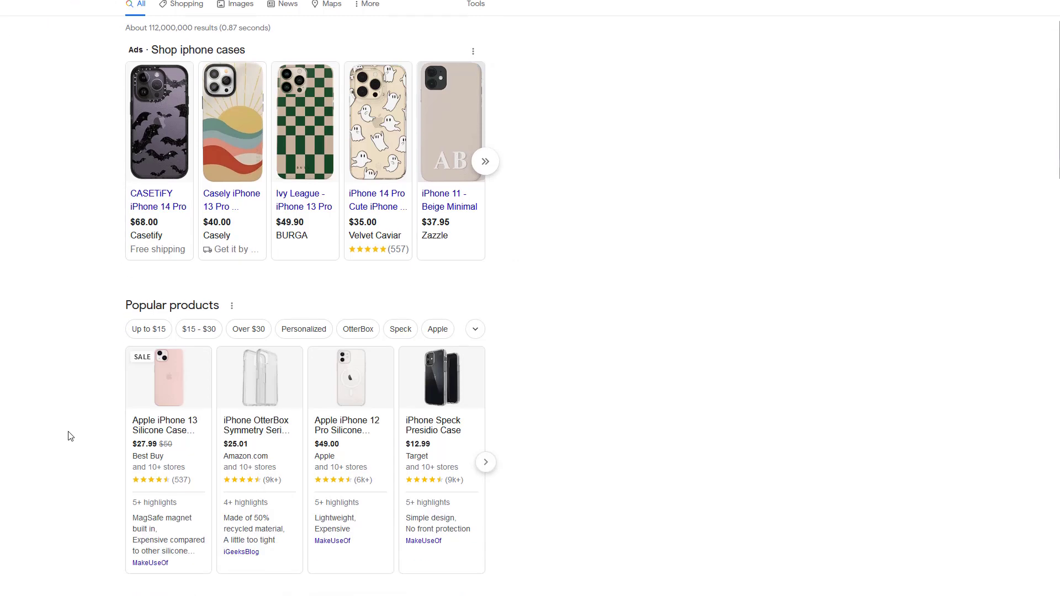
{"action": "scroll", "coordinate": [188, 240], "scroll_direction": "up", "scroll_amount": 1}
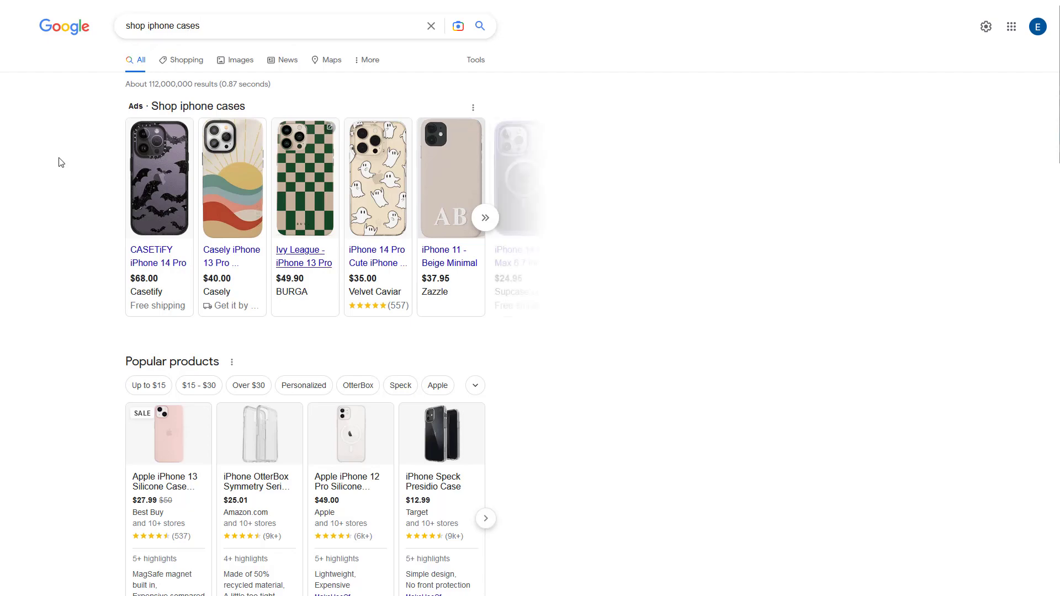
{"action": "scroll", "coordinate": [130, 262], "scroll_direction": "down", "scroll_amount": 2}
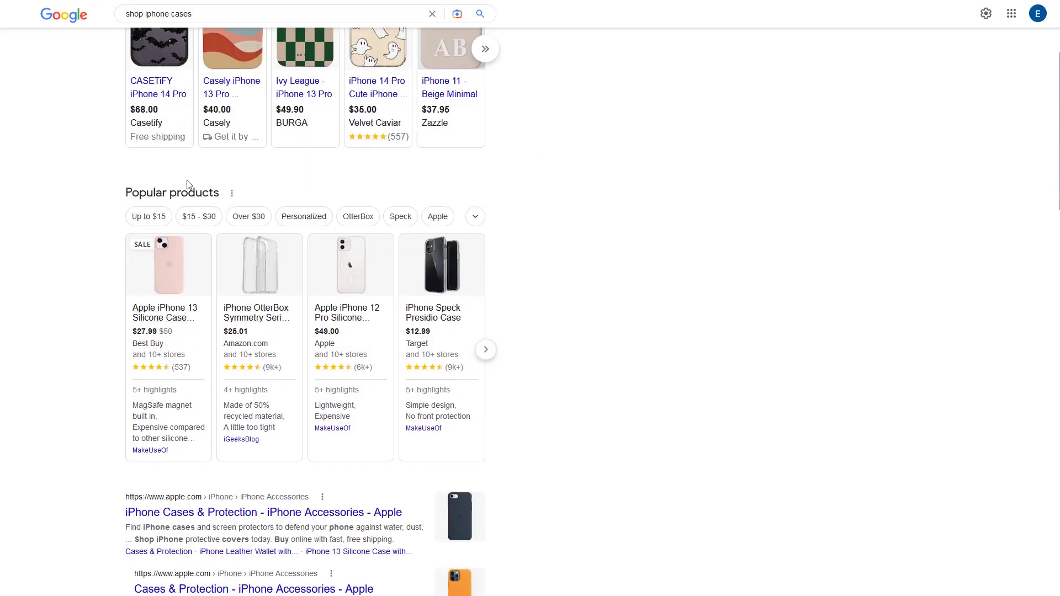
Step: Highlight the Popular products heading, then open the OtterBox Symmetry case's product details
{"action": "left_click_drag", "start_coordinate": [120, 193], "coordinate": [215, 189]}
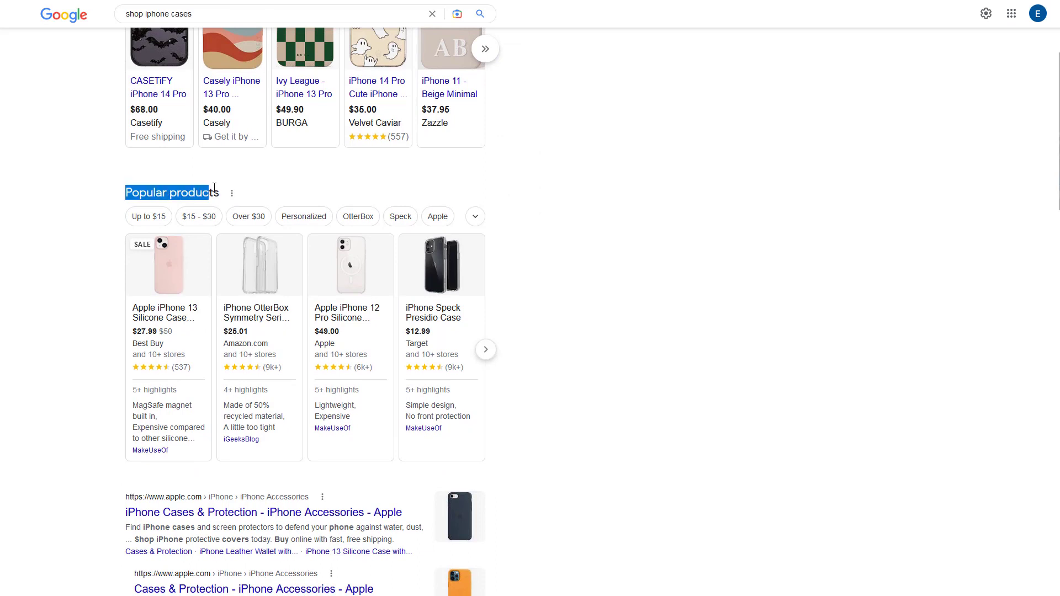
{"action": "left_click", "coordinate": [98, 197]}
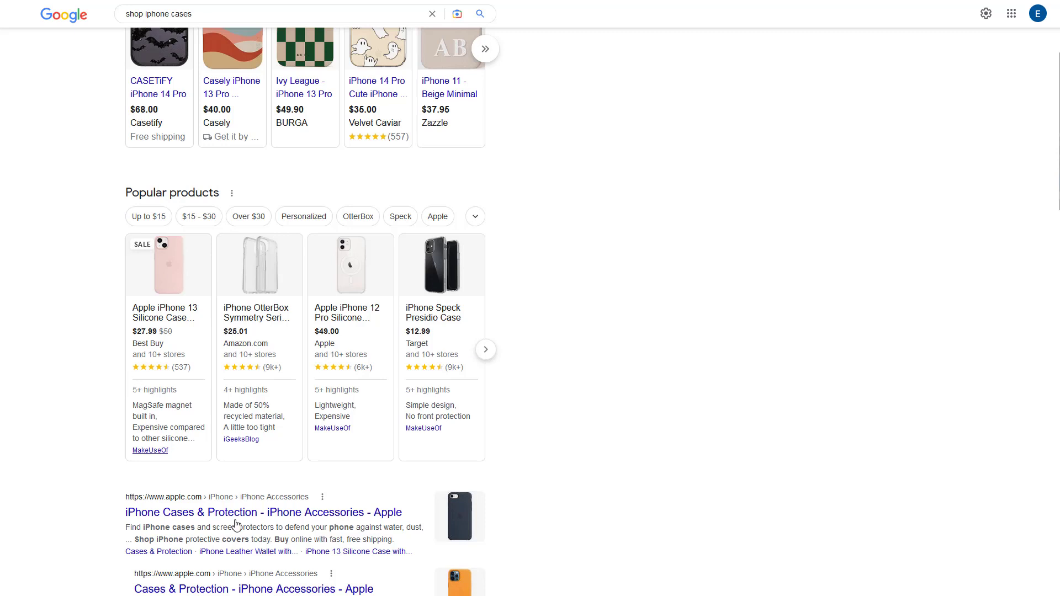
{"action": "left_click", "coordinate": [260, 291]}
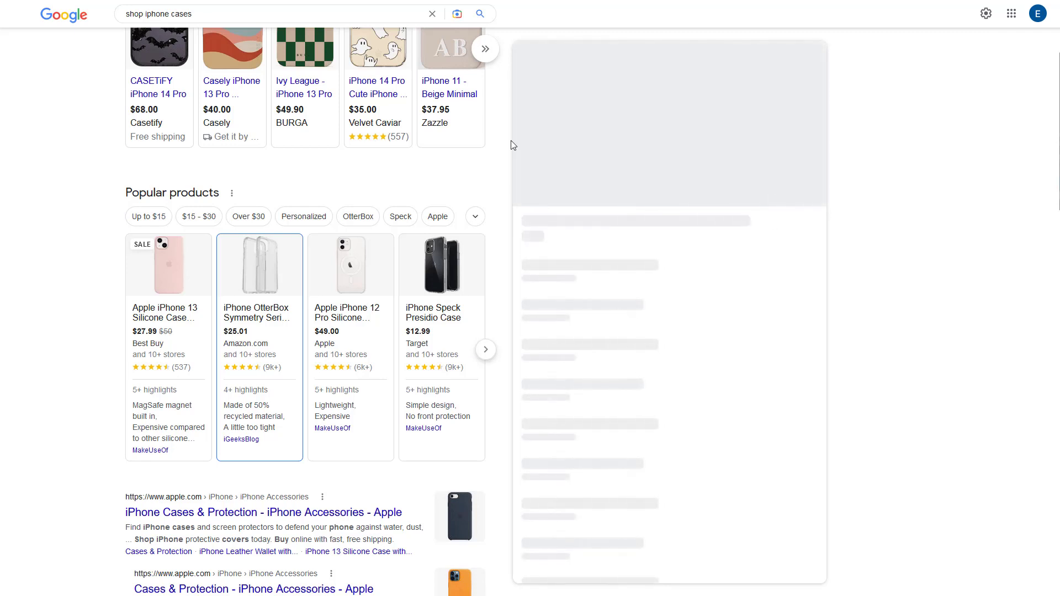
Step: Open the Apple iPhone 12 Pro Silicone Case with MagSafe card, expanding more stores and all highlights
{"action": "left_click", "coordinate": [344, 314]}
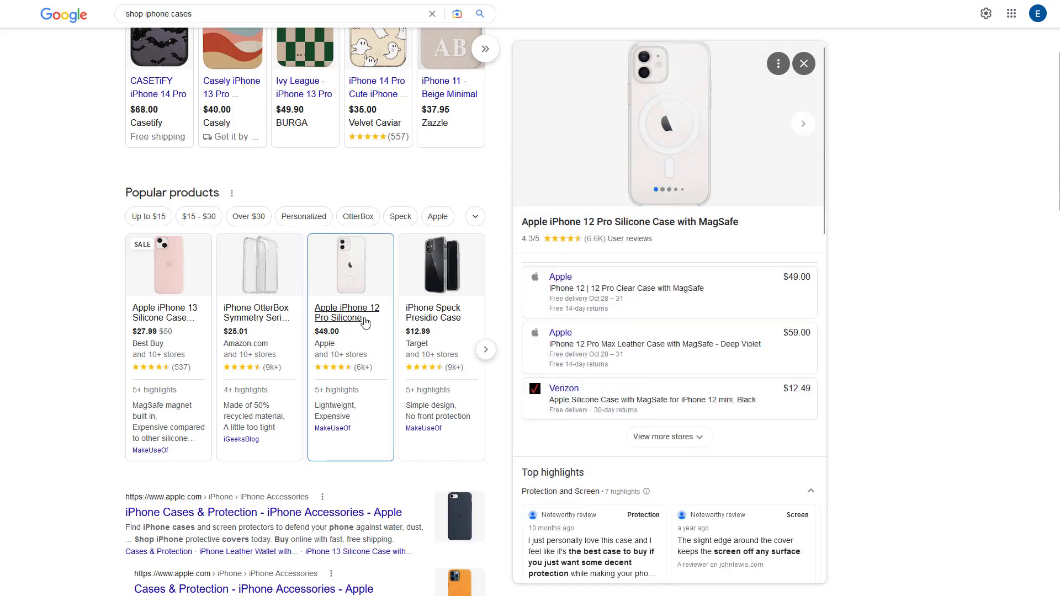
{"action": "mouse_move", "coordinate": [669, 124]}
{"action": "left_click", "coordinate": [666, 446]}
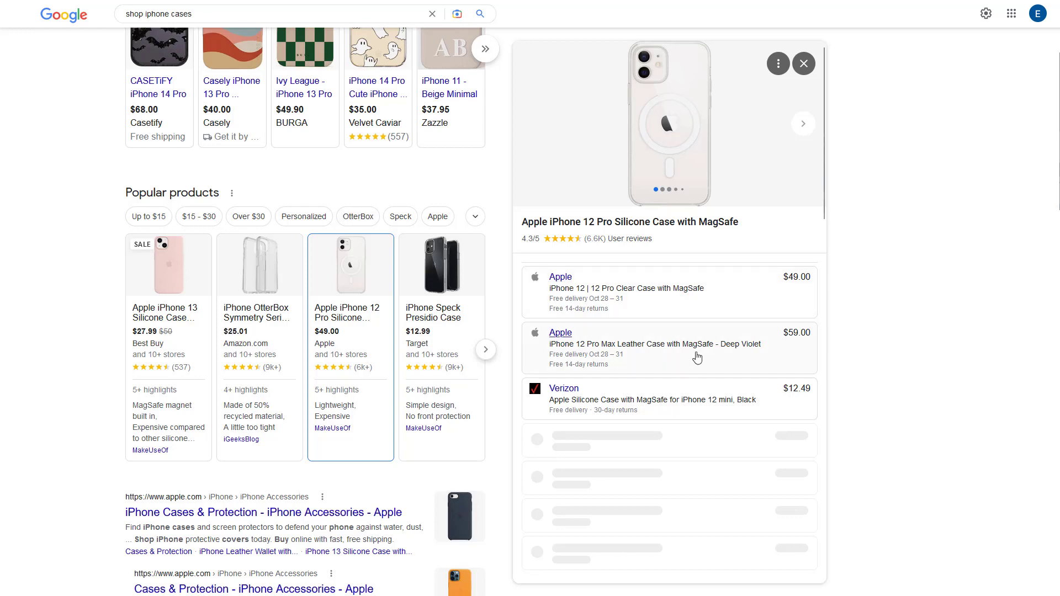
{"action": "scroll", "coordinate": [697, 357], "scroll_direction": "down", "scroll_amount": 2}
{"action": "scroll", "coordinate": [695, 357], "scroll_direction": "down", "scroll_amount": 3}
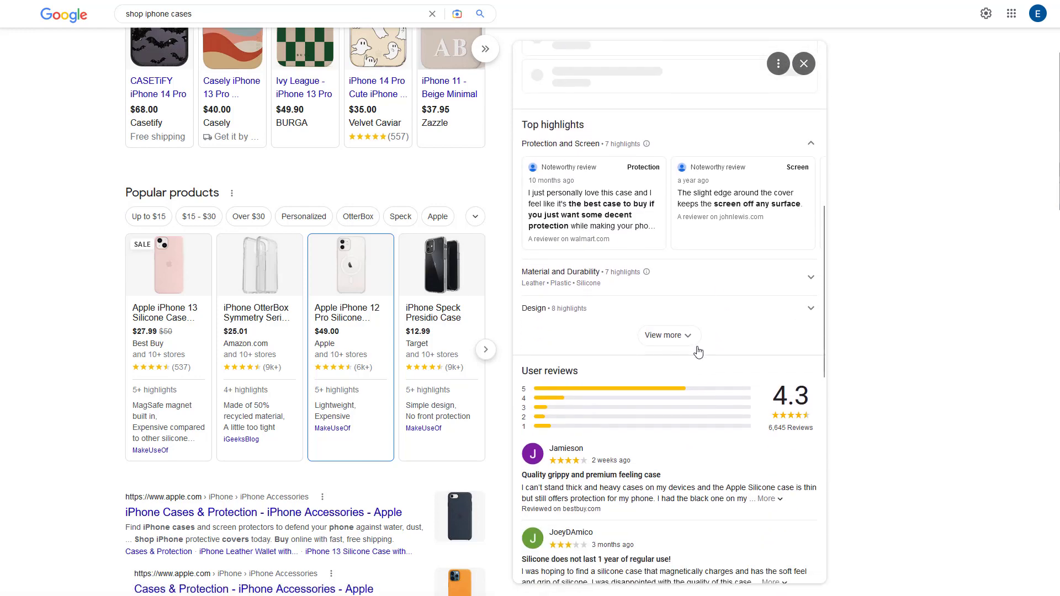
{"action": "scroll", "coordinate": [699, 303], "scroll_direction": "down", "scroll_amount": 3}
{"action": "scroll", "coordinate": [699, 332], "scroll_direction": "down", "scroll_amount": 3}
{"action": "scroll", "coordinate": [691, 307], "scroll_direction": "down", "scroll_amount": 2}
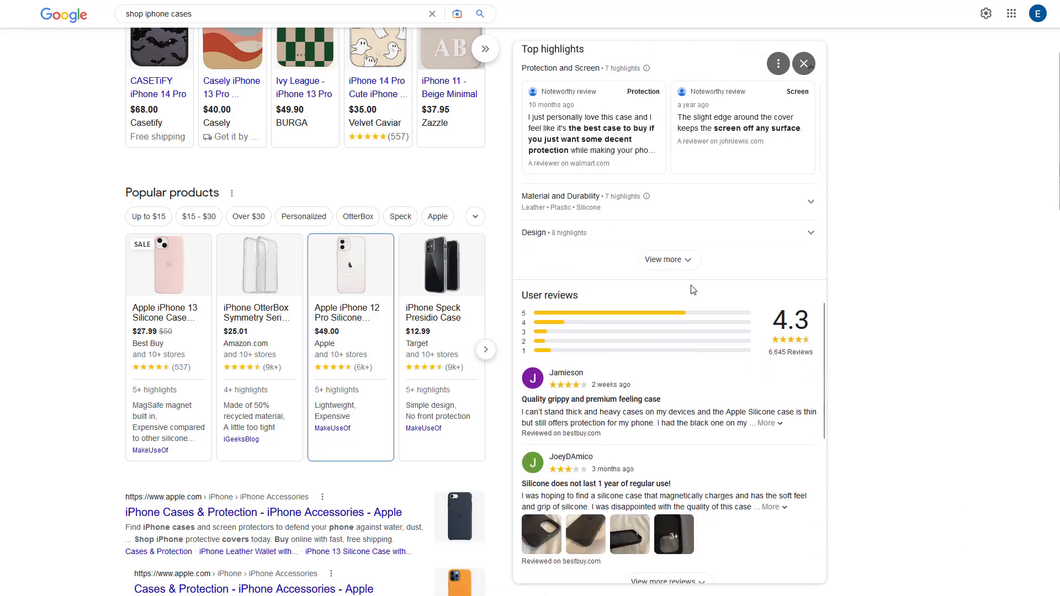
{"action": "left_click", "coordinate": [686, 264]}
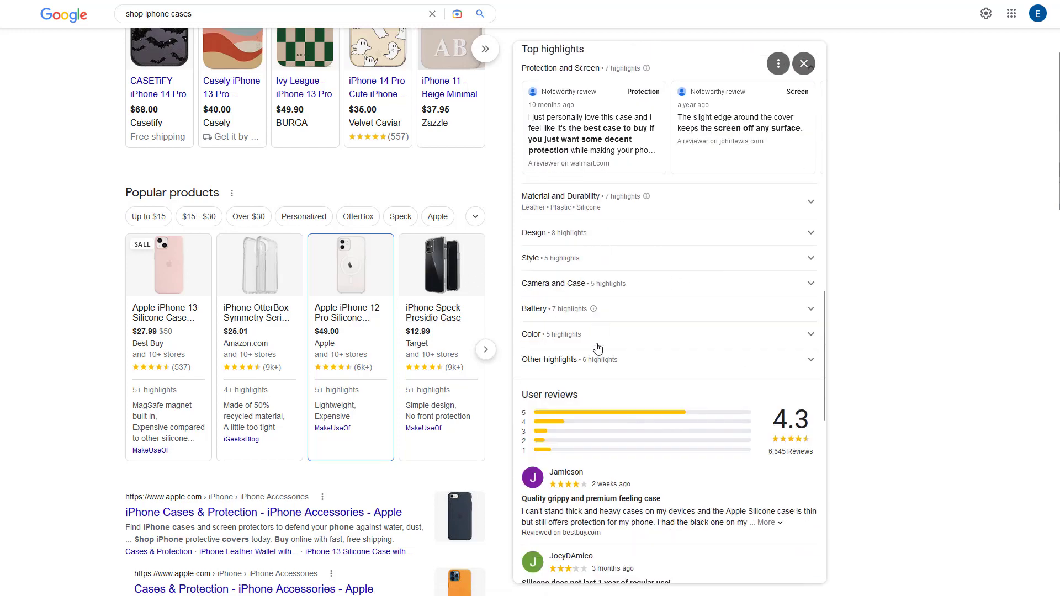
{"action": "scroll", "coordinate": [660, 335], "scroll_direction": "down", "scroll_amount": 3}
{"action": "scroll", "coordinate": [661, 336], "scroll_direction": "down", "scroll_amount": 3}
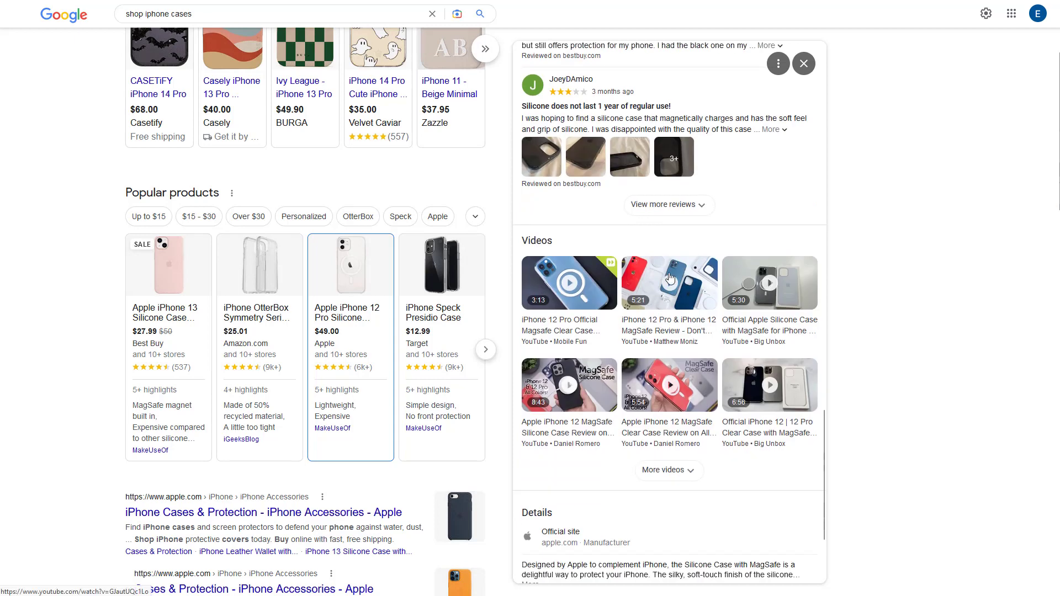
{"action": "scroll", "coordinate": [691, 307], "scroll_direction": "down", "scroll_amount": 2}
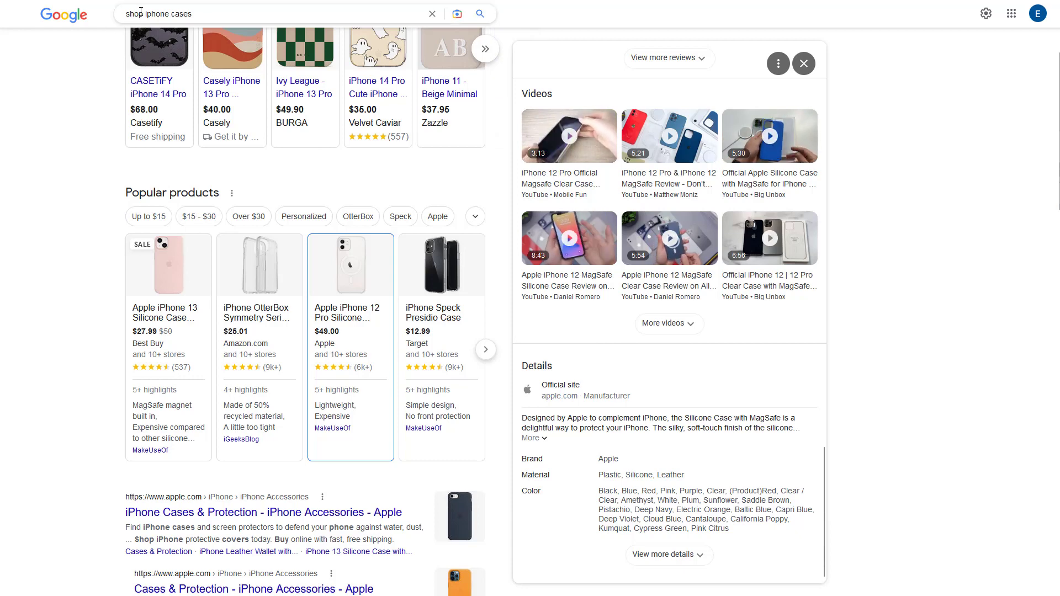
Step: Change the query from 'shop iphone cases' to 'best iphone cases' and run it
{"action": "left_click_drag", "start_coordinate": [144, 14], "coordinate": [94, 11]}
{"action": "key", "text": "BackSpace"}
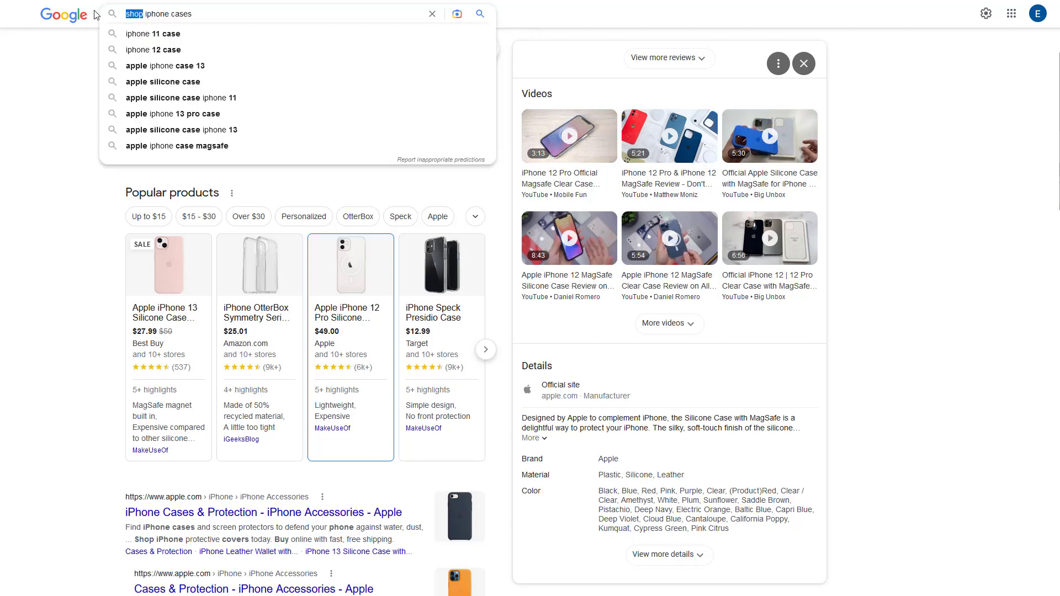
{"action": "type", "text": "best"}
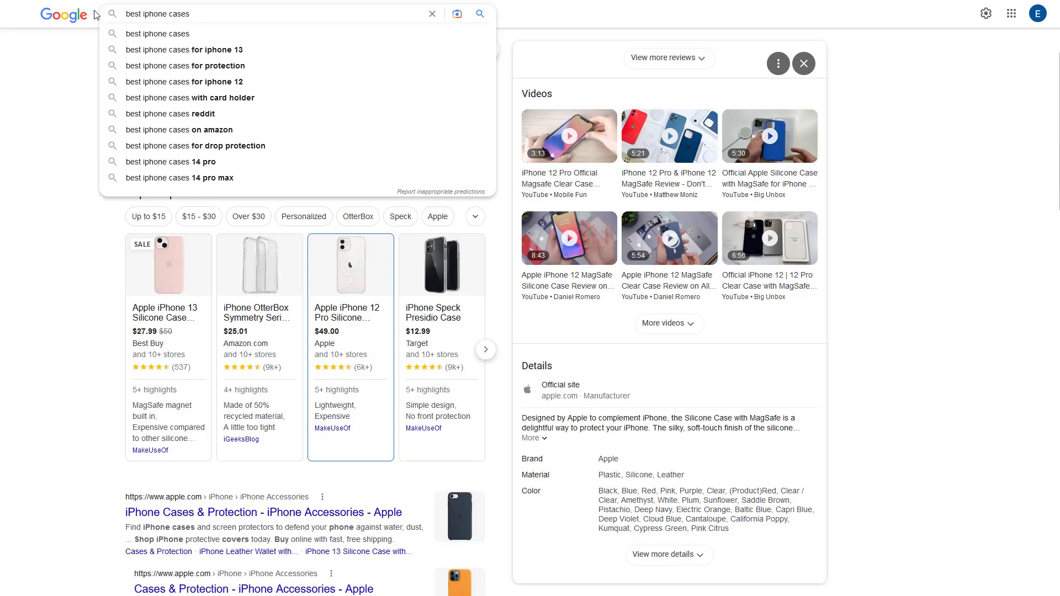
{"action": "key", "text": "Escape"}
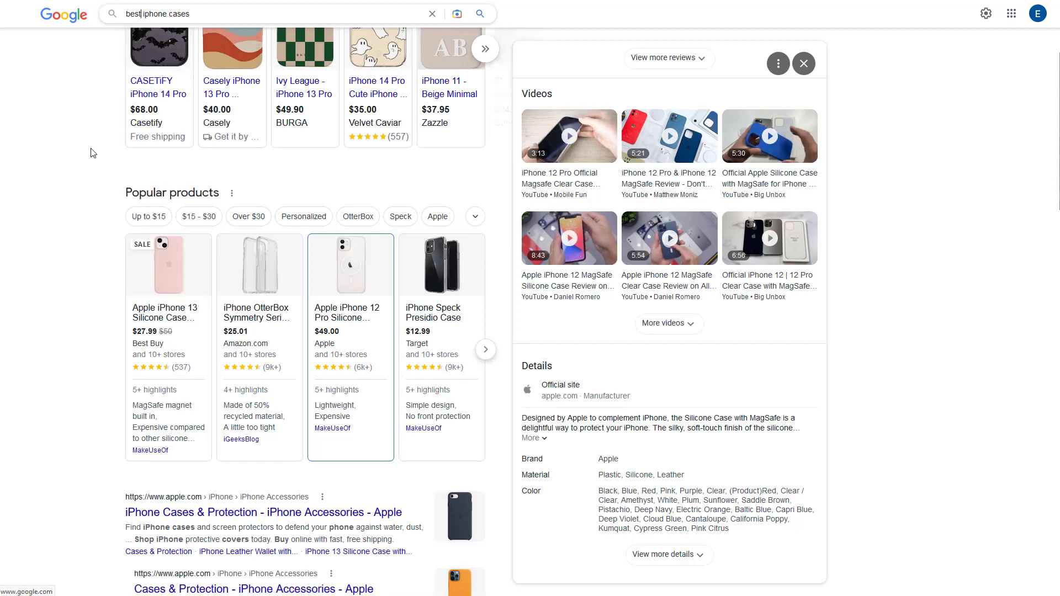
{"action": "key", "text": "Return"}
{"action": "scroll", "coordinate": [92, 154], "scroll_direction": "down", "scroll_amount": 1}
{"action": "scroll", "coordinate": [92, 154], "scroll_direction": "down", "scroll_amount": 3}
{"action": "scroll", "coordinate": [93, 153], "scroll_direction": "down", "scroll_amount": 3}
{"action": "scroll", "coordinate": [92, 153], "scroll_direction": "down", "scroll_amount": 2}
{"action": "scroll", "coordinate": [92, 154], "scroll_direction": "down", "scroll_amount": 3}
{"action": "scroll", "coordinate": [91, 153], "scroll_direction": "down", "scroll_amount": 2}
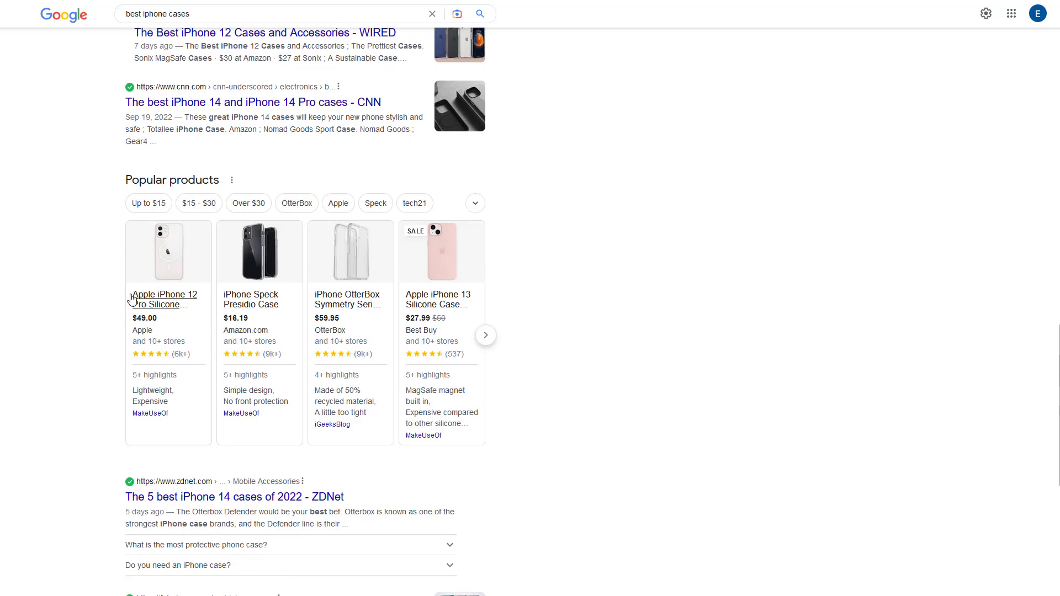
{"action": "scroll", "coordinate": [66, 244], "scroll_direction": "down", "scroll_amount": 4}
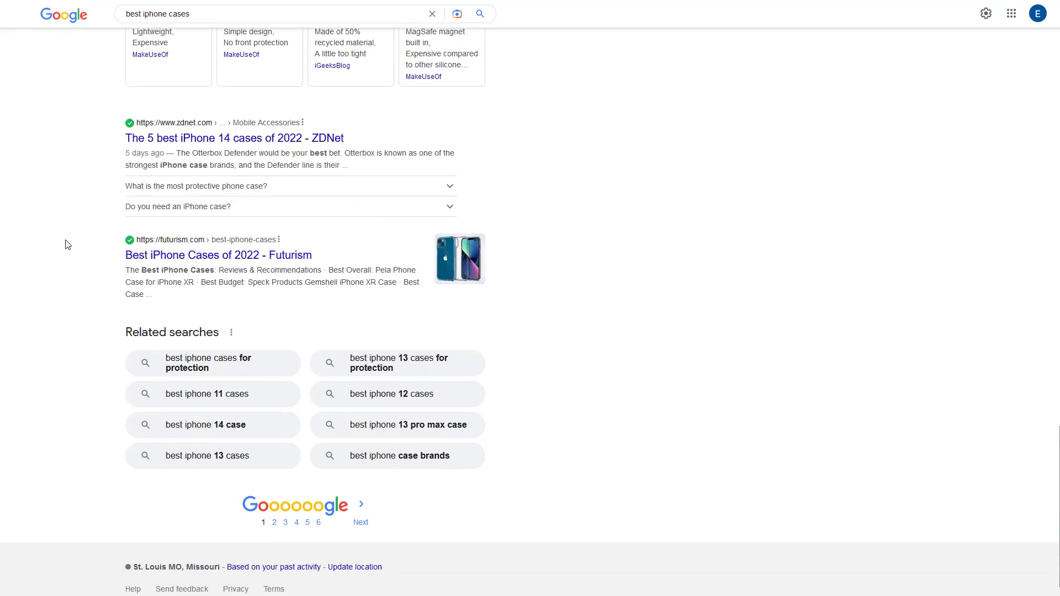
{"action": "scroll", "coordinate": [66, 241], "scroll_direction": "up", "scroll_amount": 4}
{"action": "scroll", "coordinate": [67, 242], "scroll_direction": "up", "scroll_amount": 5}
{"action": "scroll", "coordinate": [66, 242], "scroll_direction": "up", "scroll_amount": 5}
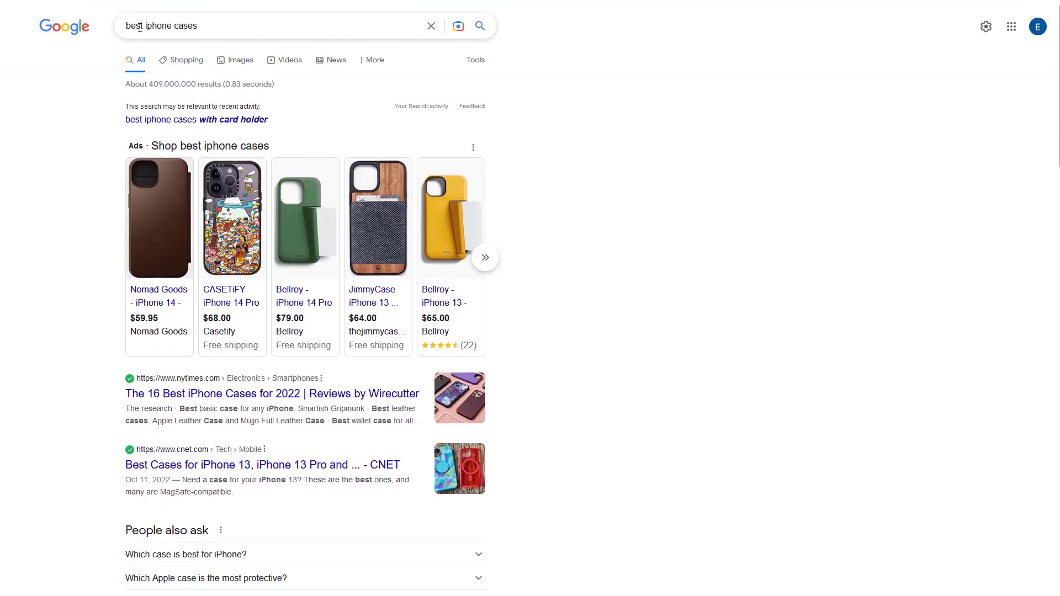
Step: Replace 'best' with '12 wallet' to search for 'iphone 12 wallet case'
{"action": "double_click", "coordinate": [144, 27]}
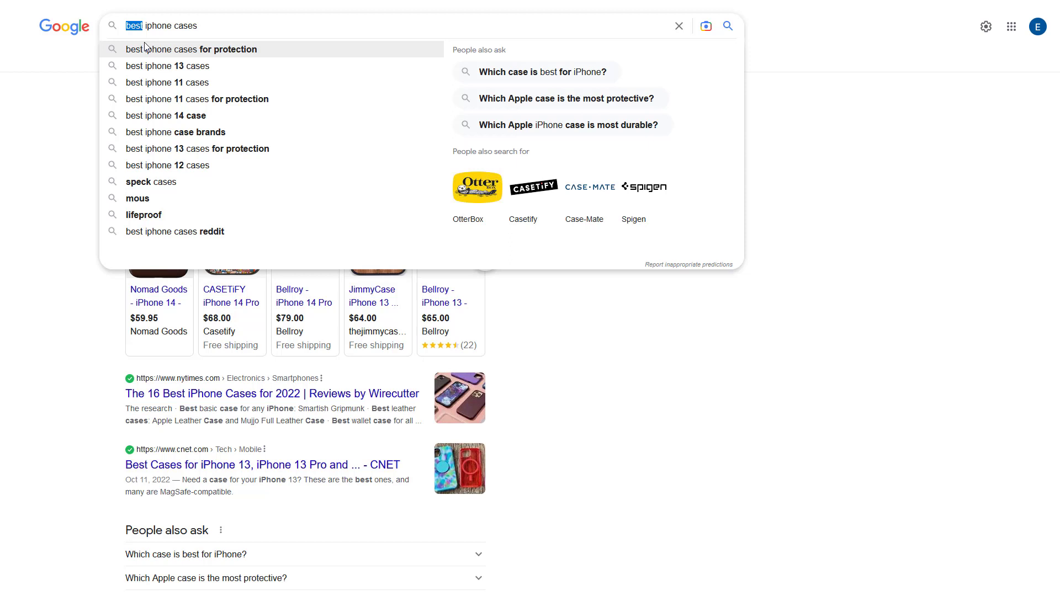
{"action": "key", "text": "BackSpace"}
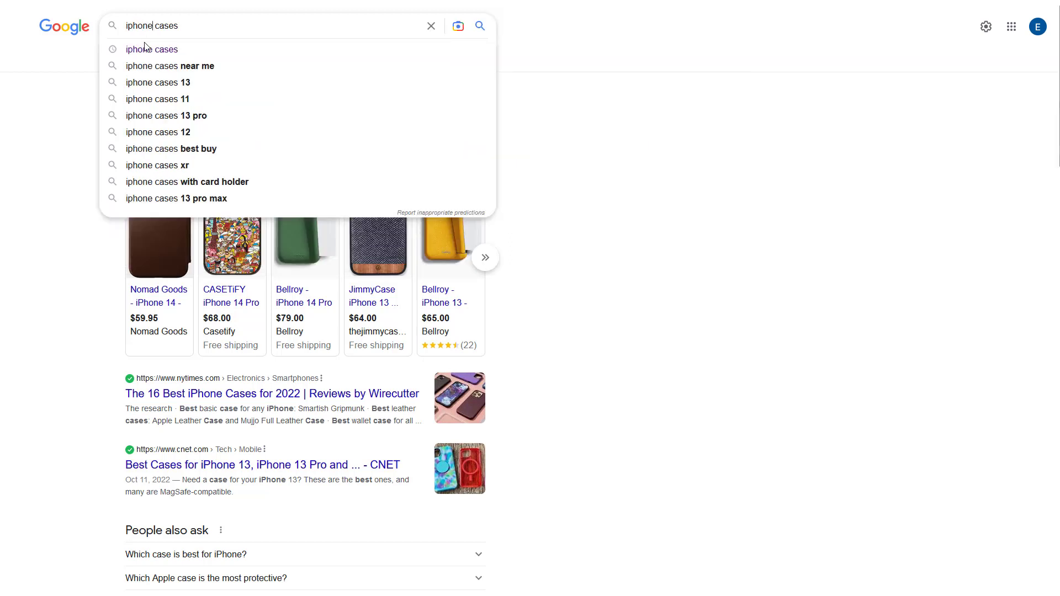
{"action": "type", "text": "12 "}
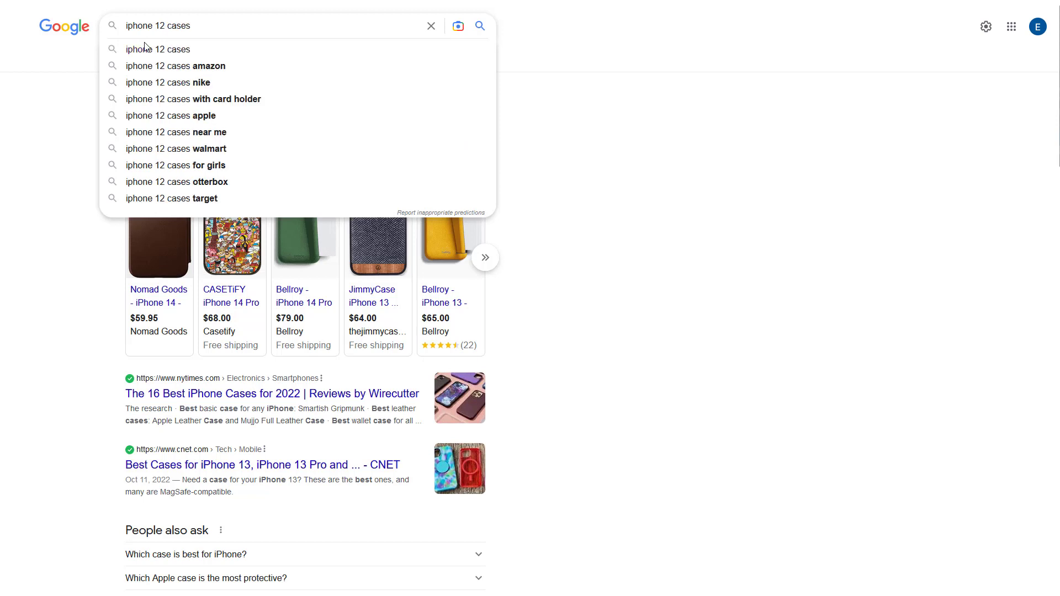
{"action": "type", "text": "wallet"}
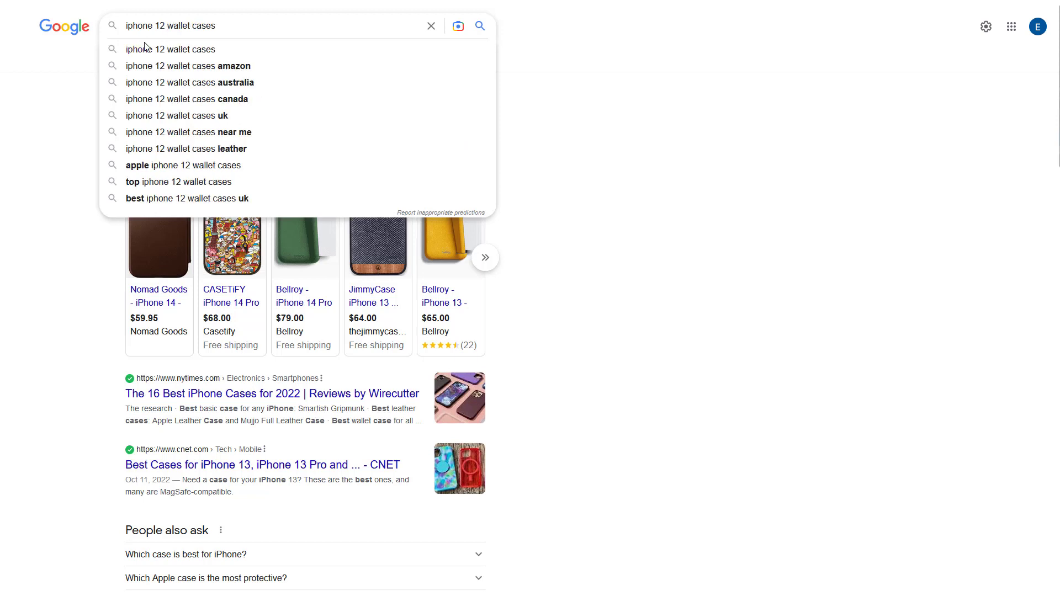
{"action": "key", "text": "Return"}
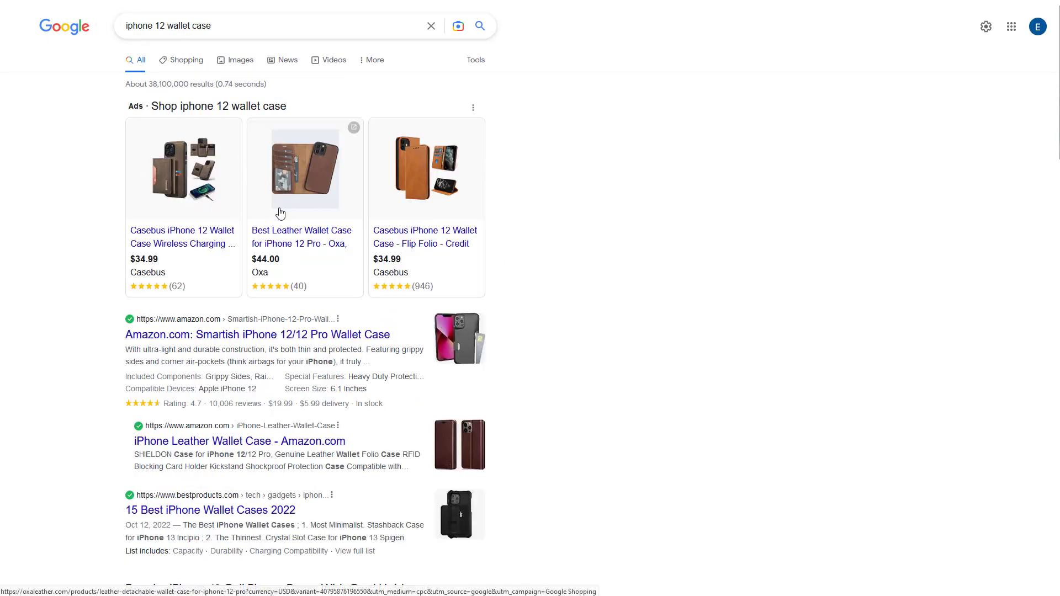
{"action": "scroll", "coordinate": [90, 204], "scroll_direction": "down", "scroll_amount": 1}
{"action": "scroll", "coordinate": [90, 204], "scroll_direction": "down", "scroll_amount": 2}
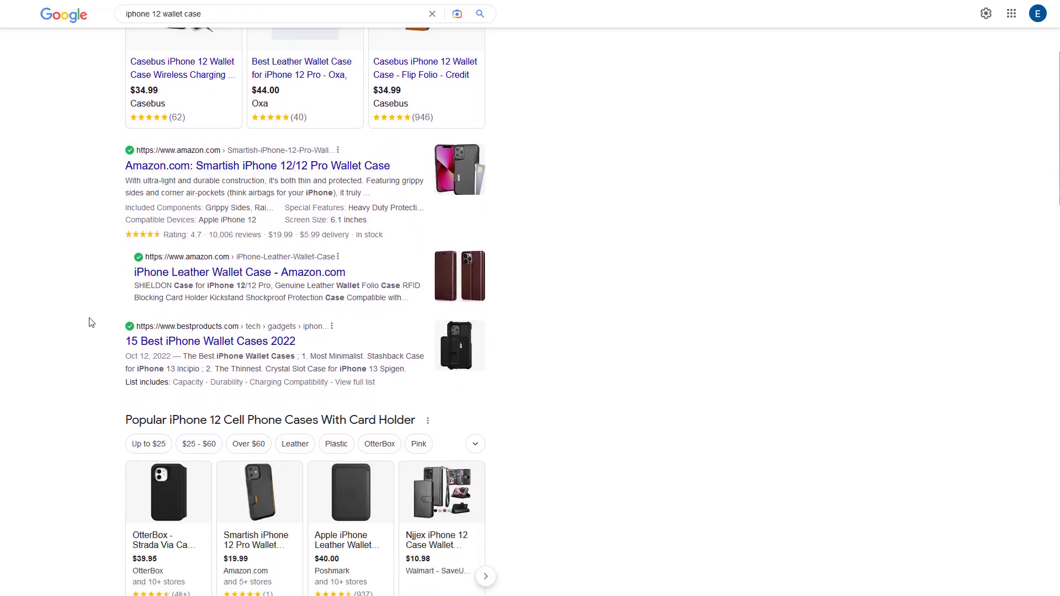
{"action": "scroll", "coordinate": [100, 310], "scroll_direction": "down", "scroll_amount": 2}
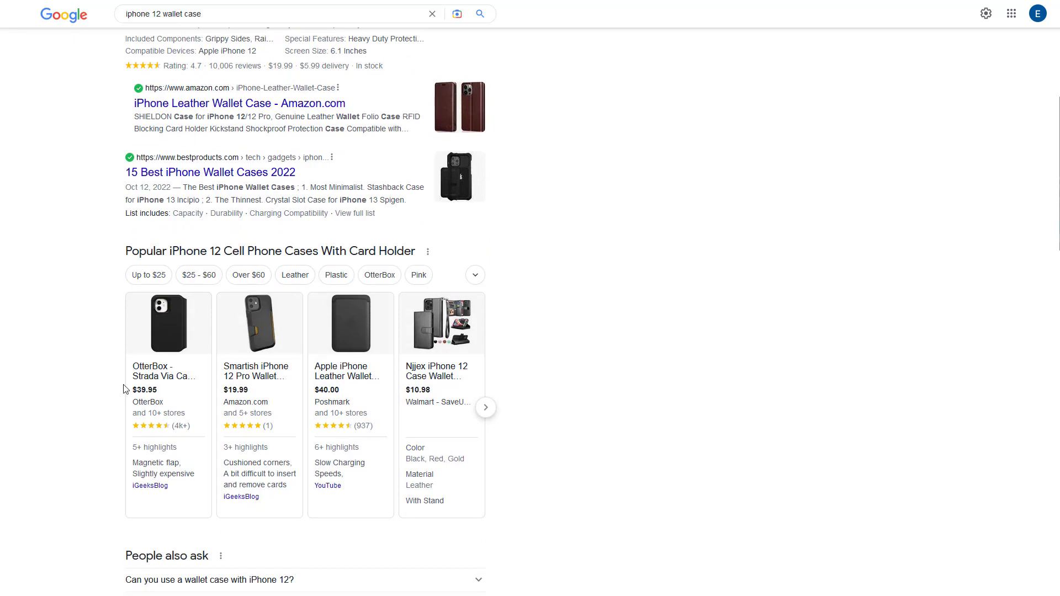
{"action": "scroll", "coordinate": [124, 389], "scroll_direction": "up", "scroll_amount": 4}
{"action": "scroll", "coordinate": [123, 386], "scroll_direction": "down", "scroll_amount": 2}
{"action": "scroll", "coordinate": [123, 390], "scroll_direction": "down", "scroll_amount": 1}
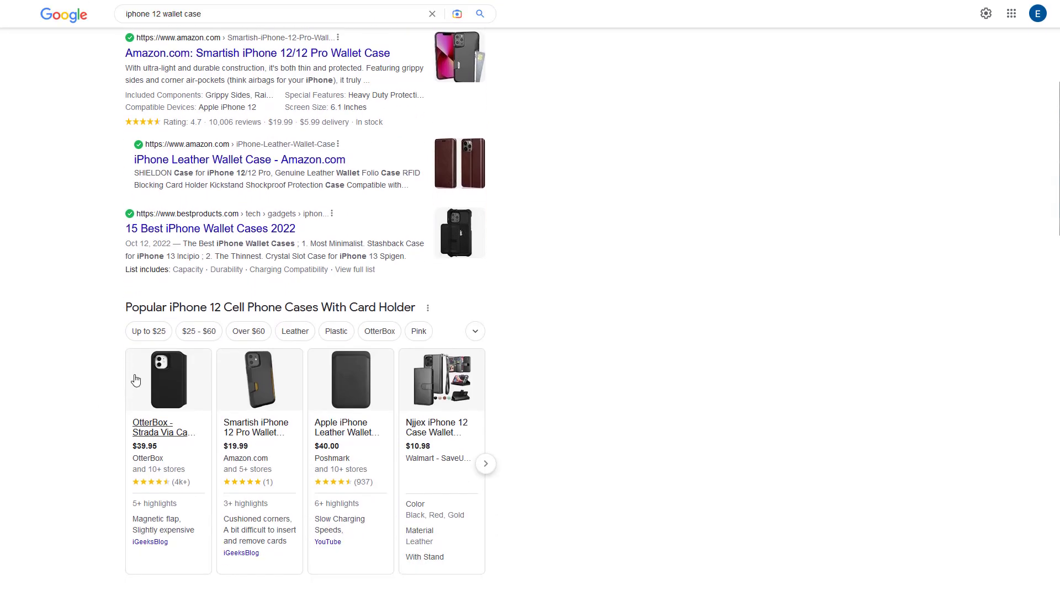
{"action": "scroll", "coordinate": [135, 381], "scroll_direction": "up", "scroll_amount": 3}
Step: Add 'jimmycase' to the start of the query and rerun the search
{"action": "left_click", "coordinate": [175, 32]}
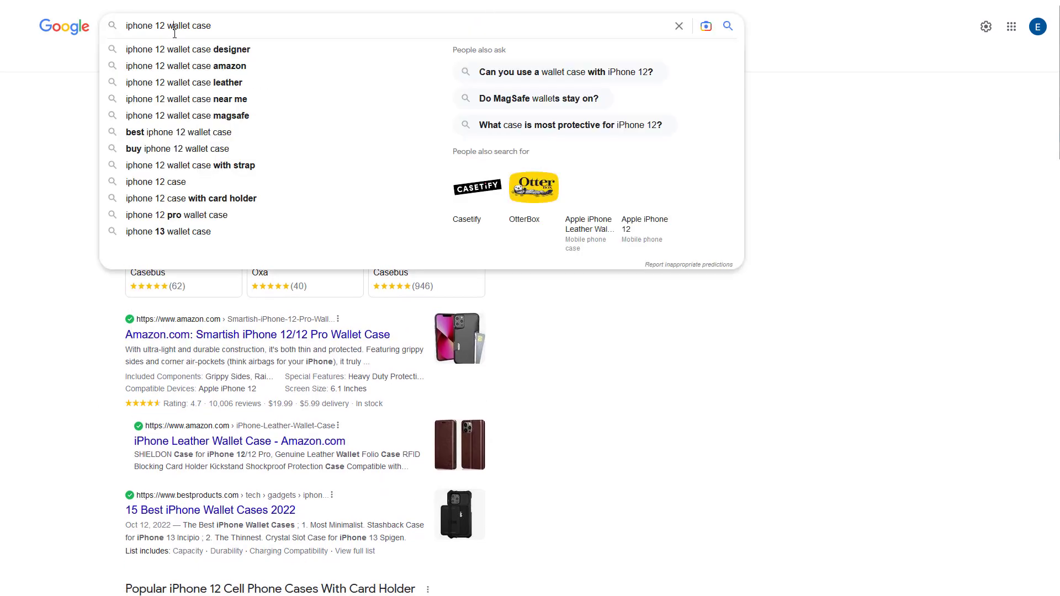
{"action": "type", "text": "jimmycase"}
{"action": "key", "text": "Return"}
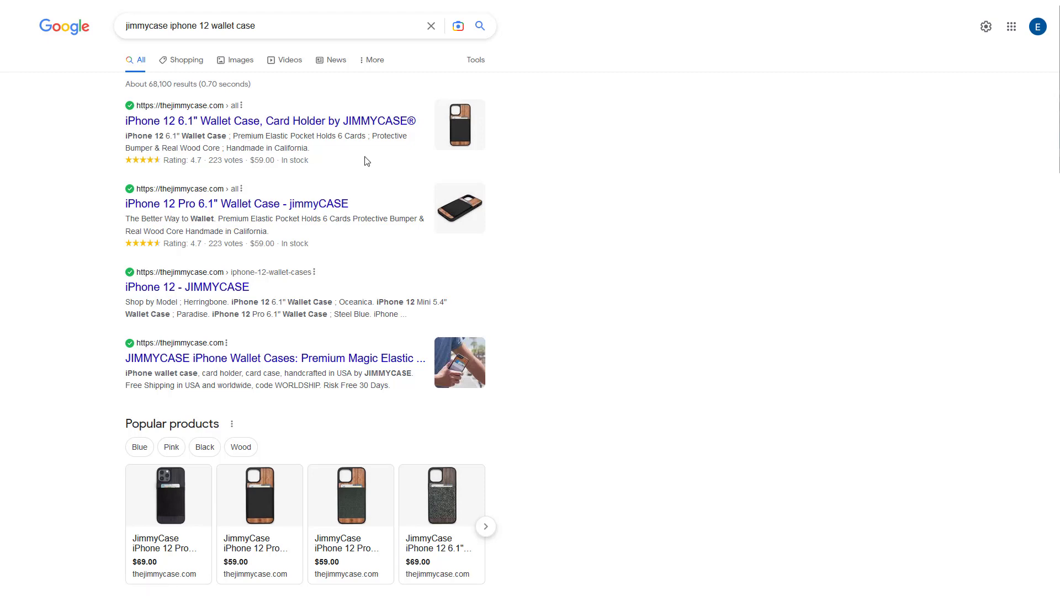
{"action": "scroll", "coordinate": [128, 378], "scroll_direction": "down", "scroll_amount": 2}
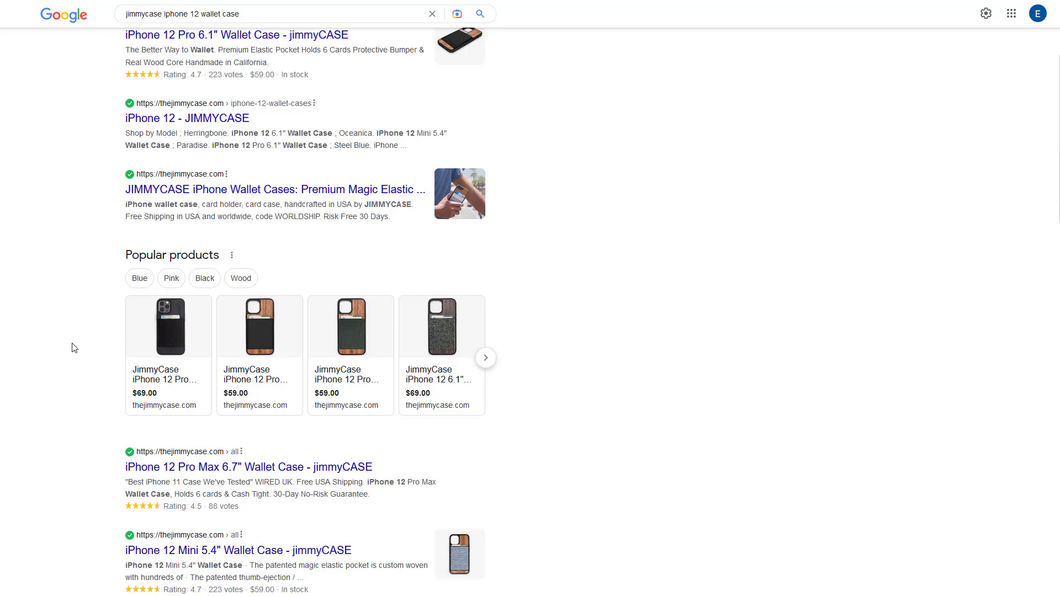
{"action": "scroll", "coordinate": [624, 246], "scroll_direction": "down", "scroll_amount": 3}
{"action": "scroll", "coordinate": [604, 251], "scroll_direction": "up", "scroll_amount": 2}
{"action": "scroll", "coordinate": [604, 251], "scroll_direction": "up", "scroll_amount": 1}
{"action": "scroll", "coordinate": [605, 250], "scroll_direction": "up", "scroll_amount": 2}
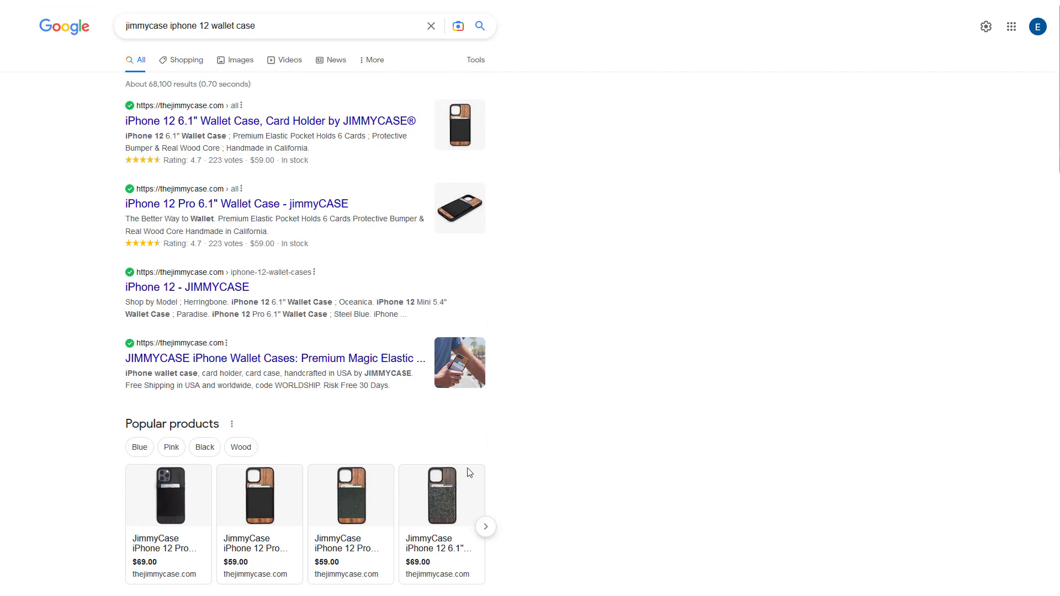
Step: Open About this result for Popular products, highlight the not-an-ad note, then close it
{"action": "left_click", "coordinate": [232, 425]}
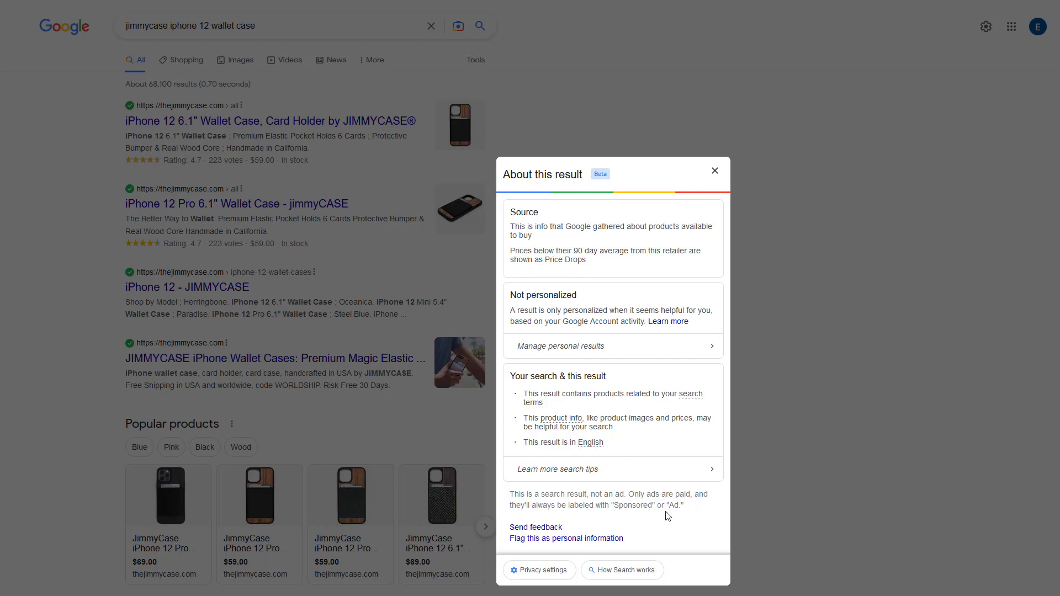
{"action": "double_click", "coordinate": [597, 174]}
{"action": "left_click", "coordinate": [615, 176]}
{"action": "mouse_move", "coordinate": [510, 495]}
{"action": "left_mouse_down"}
{"action": "mouse_move", "coordinate": [608, 503]}
{"action": "mouse_move", "coordinate": [630, 494]}
{"action": "left_mouse_up"}
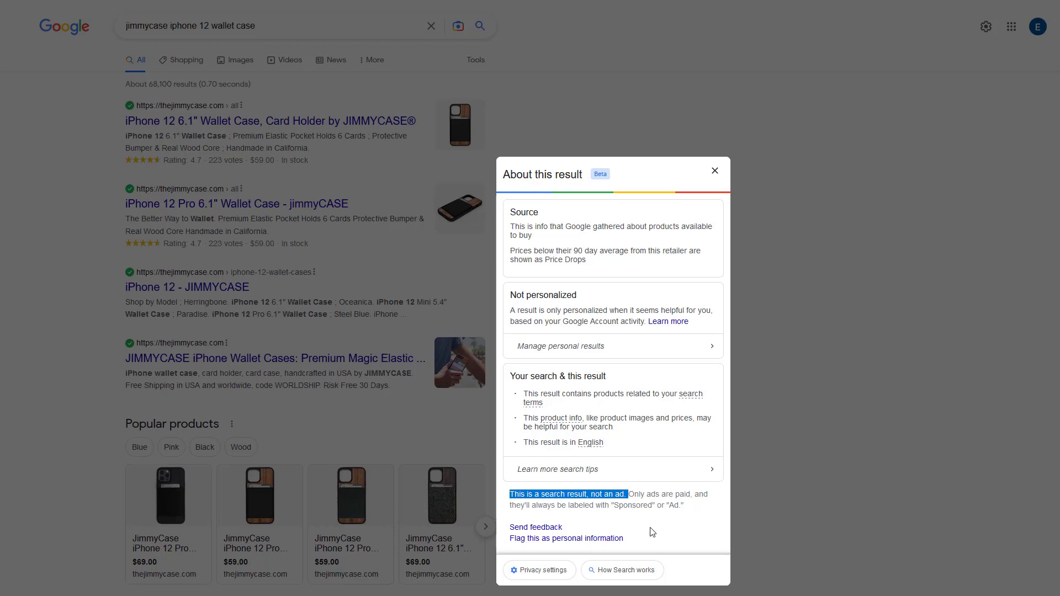
{"action": "left_click", "coordinate": [806, 356]}
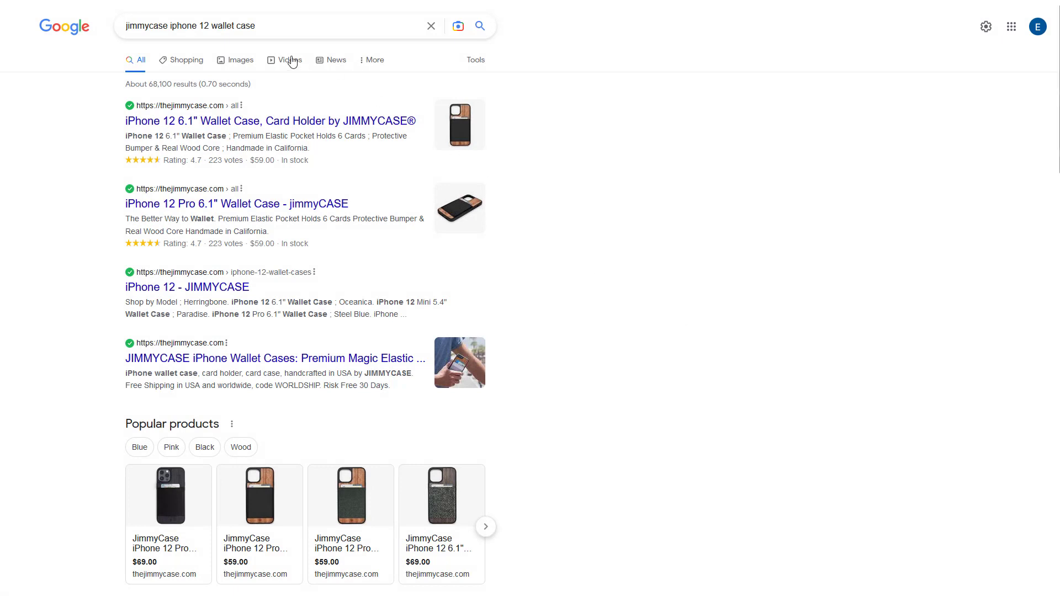
Step: Switch to Shopping results for 'jimmycase iphone 12 wallet case'
{"action": "left_click", "coordinate": [181, 67]}
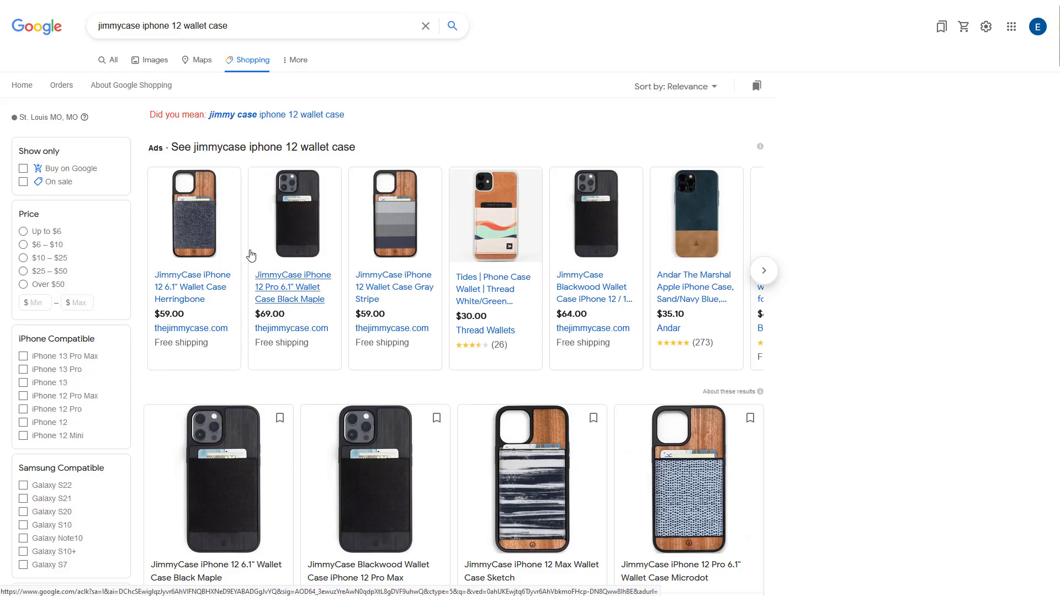
Step: Emulate an iPhone 12/13 in Responsive Design Mode and reload the Shopping results
{"action": "key", "text": "ctrl+shift+i"}
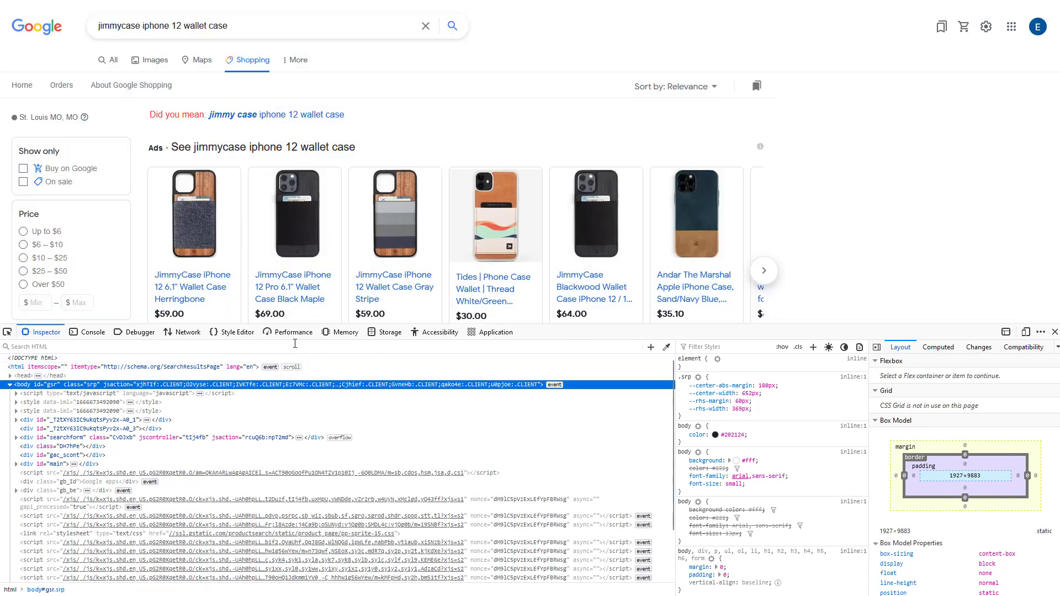
{"action": "left_click", "coordinate": [1025, 332]}
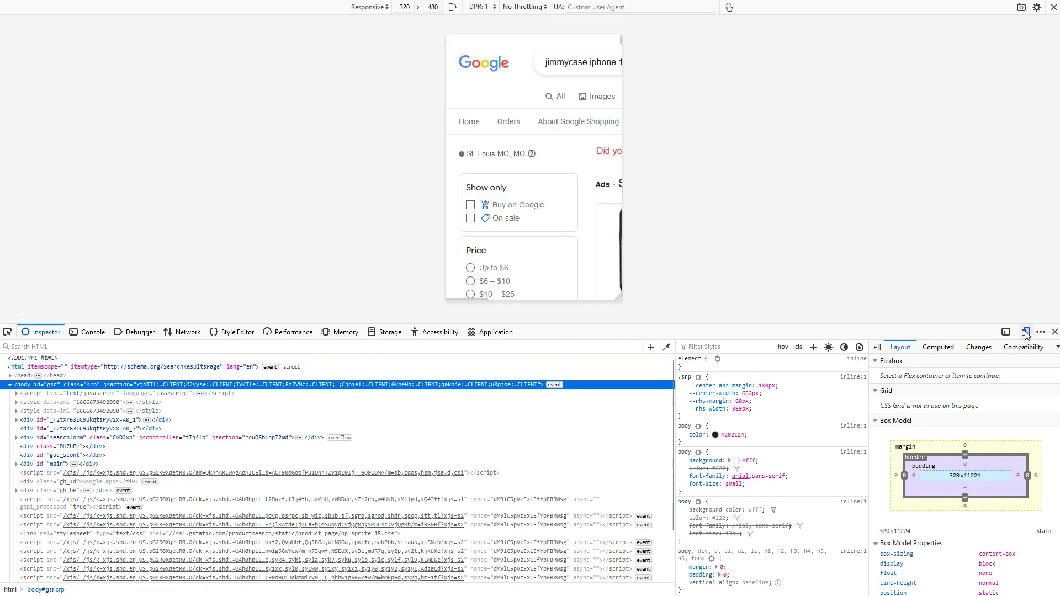
{"action": "left_click", "coordinate": [386, 10]}
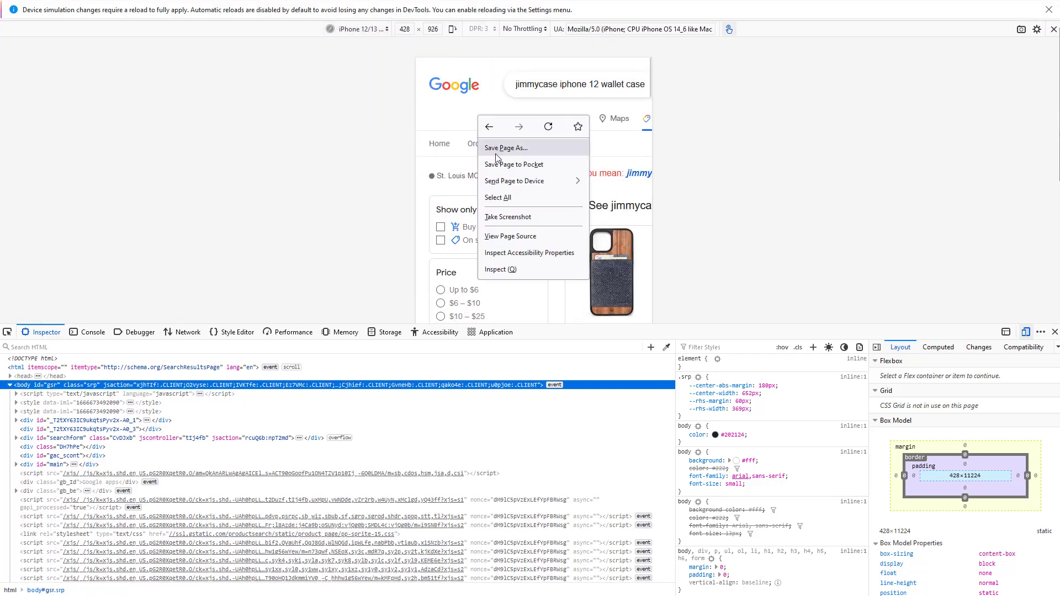
{"action": "left_click", "coordinate": [554, 128]}
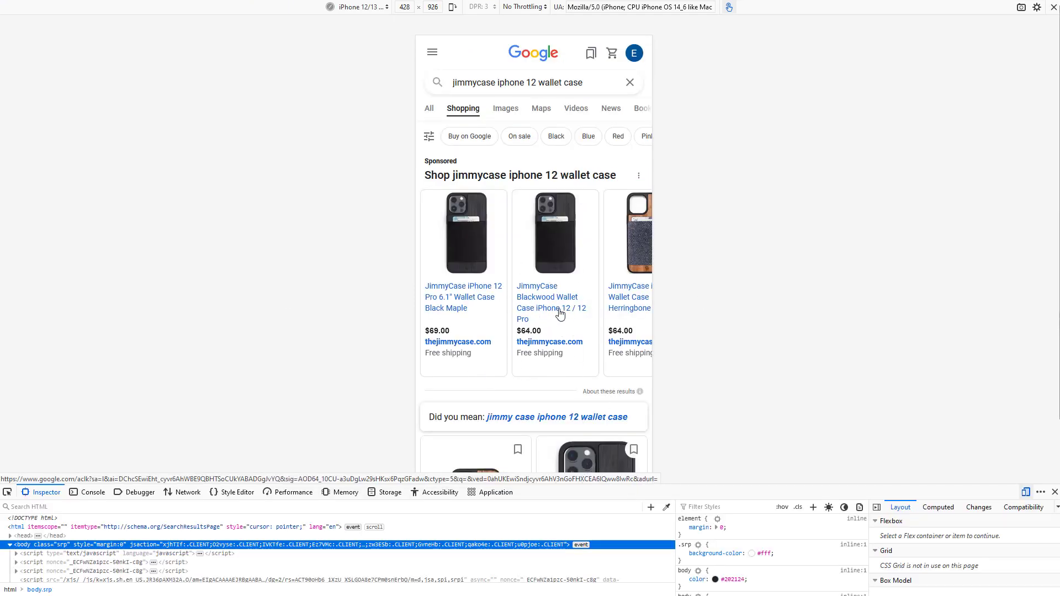
Step: Swipe the sponsored carousel, then exit phone preview and return to All results
{"action": "left_click_drag", "start_coordinate": [555, 313], "coordinate": [422, 307]}
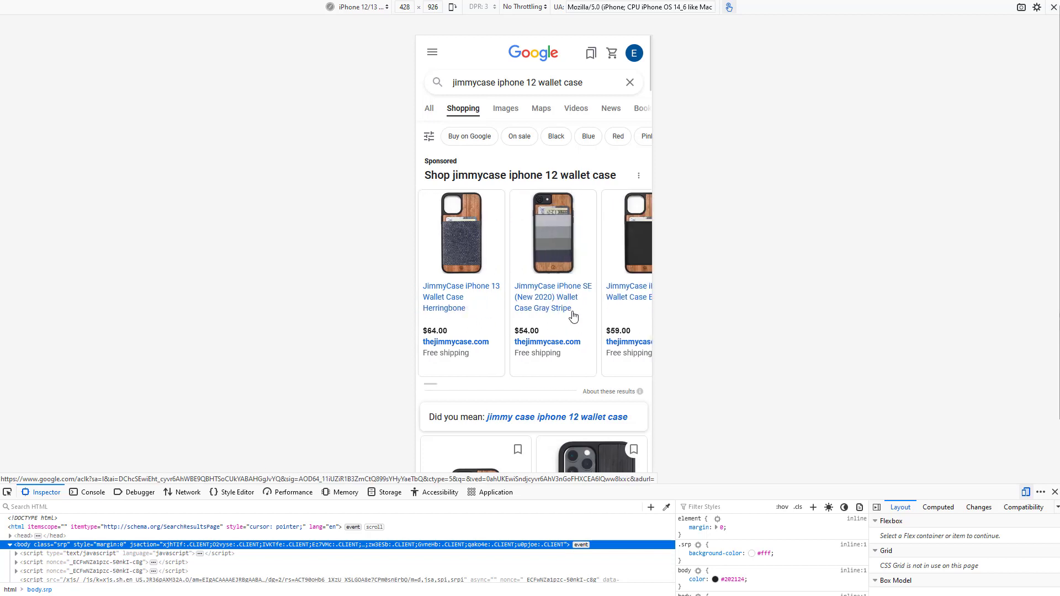
{"action": "left_click_drag", "start_coordinate": [579, 308], "coordinate": [508, 308]}
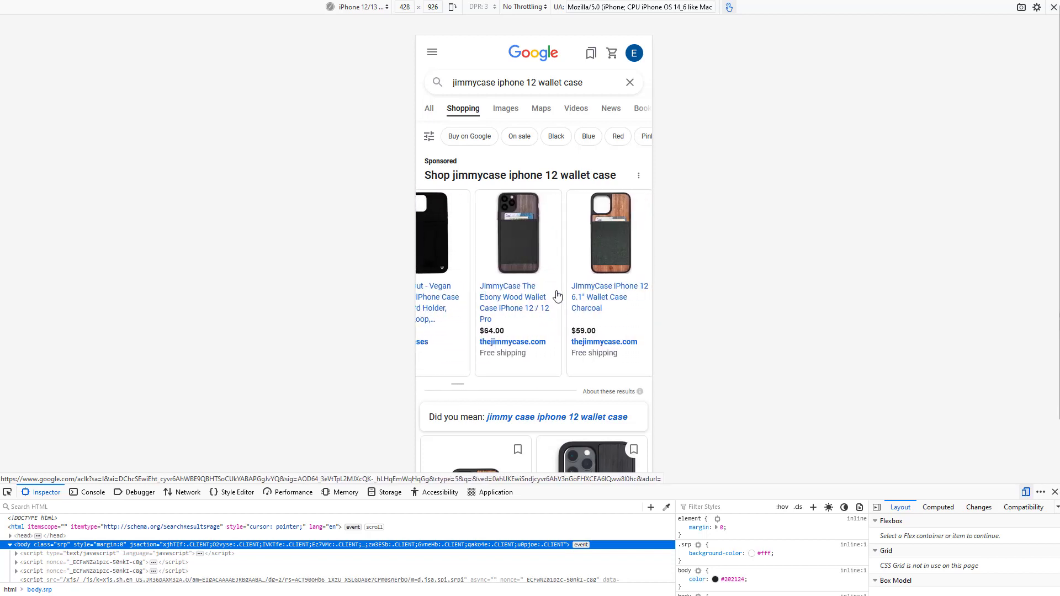
{"action": "scroll", "coordinate": [617, 323], "scroll_direction": "down", "scroll_amount": 5}
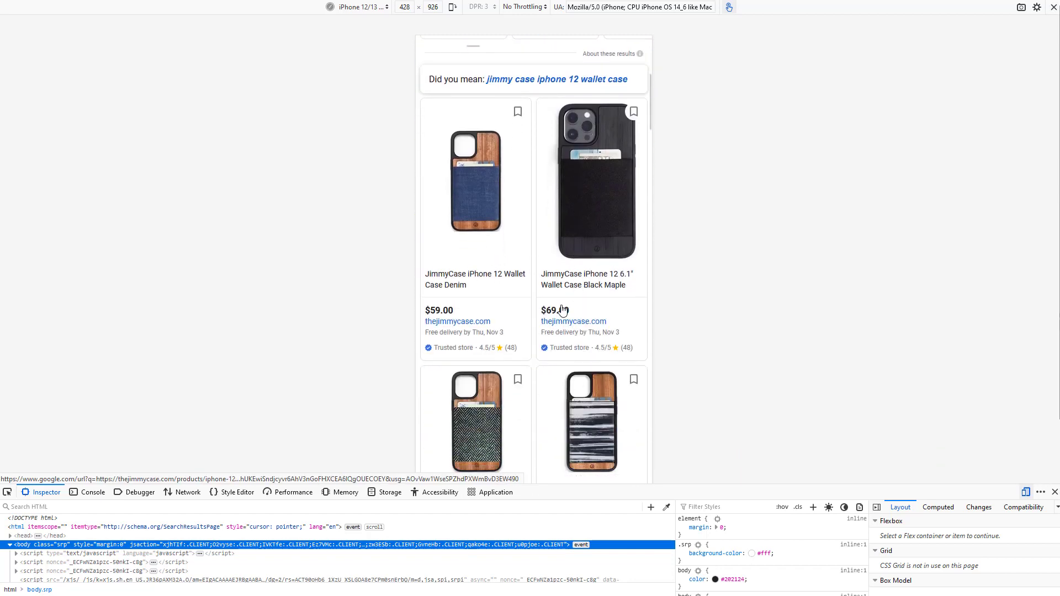
{"action": "scroll", "coordinate": [563, 311], "scroll_direction": "up", "scroll_amount": 2}
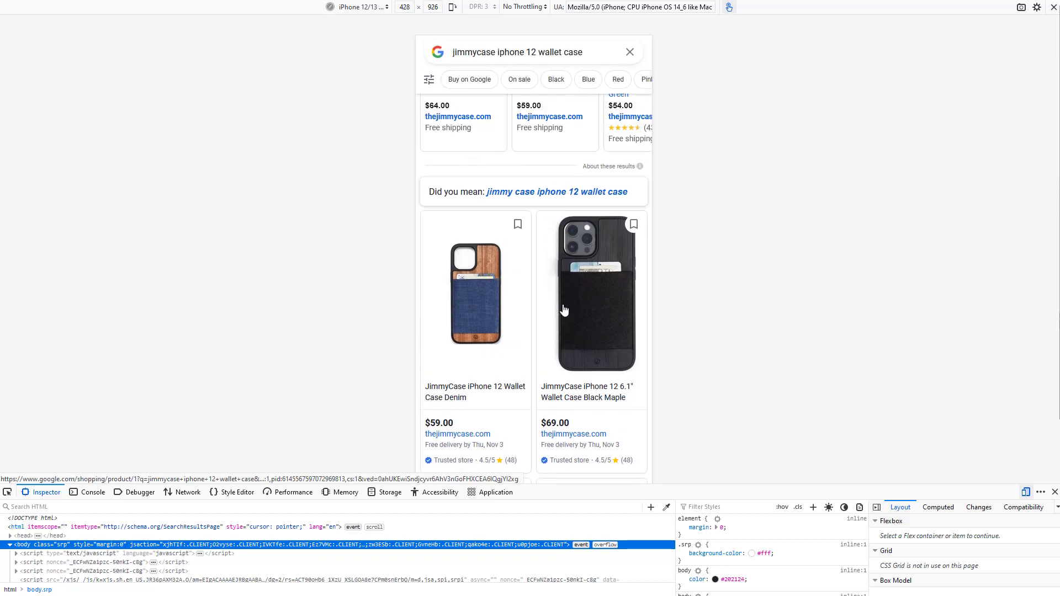
{"action": "scroll", "coordinate": [562, 311], "scroll_direction": "up", "scroll_amount": 1}
{"action": "scroll", "coordinate": [563, 308], "scroll_direction": "up", "scroll_amount": 3}
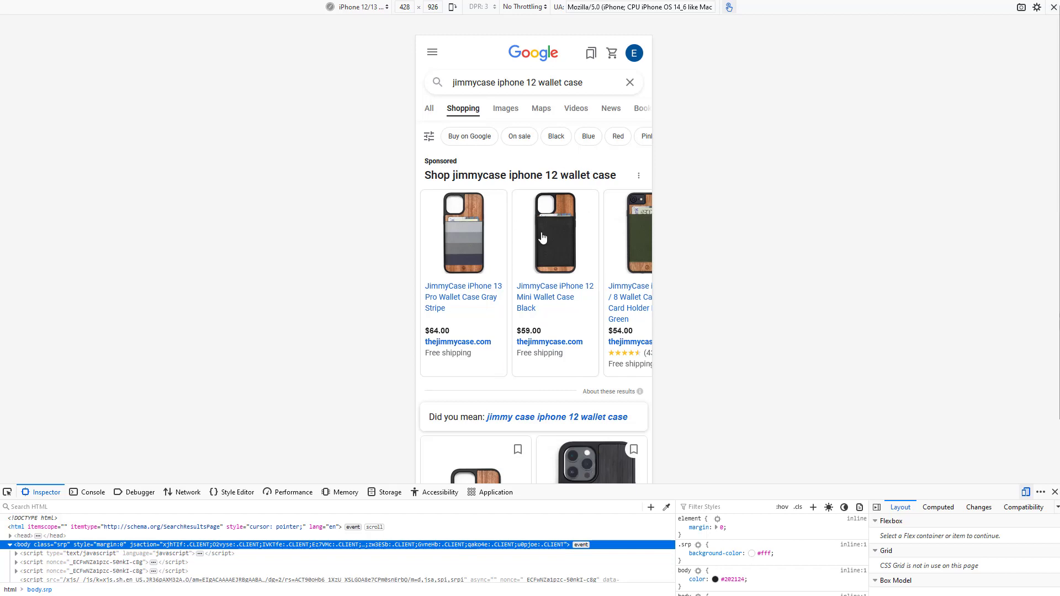
{"action": "scroll", "coordinate": [503, 360], "scroll_direction": "down", "scroll_amount": 3}
{"action": "scroll", "coordinate": [513, 273], "scroll_direction": "down", "scroll_amount": 2}
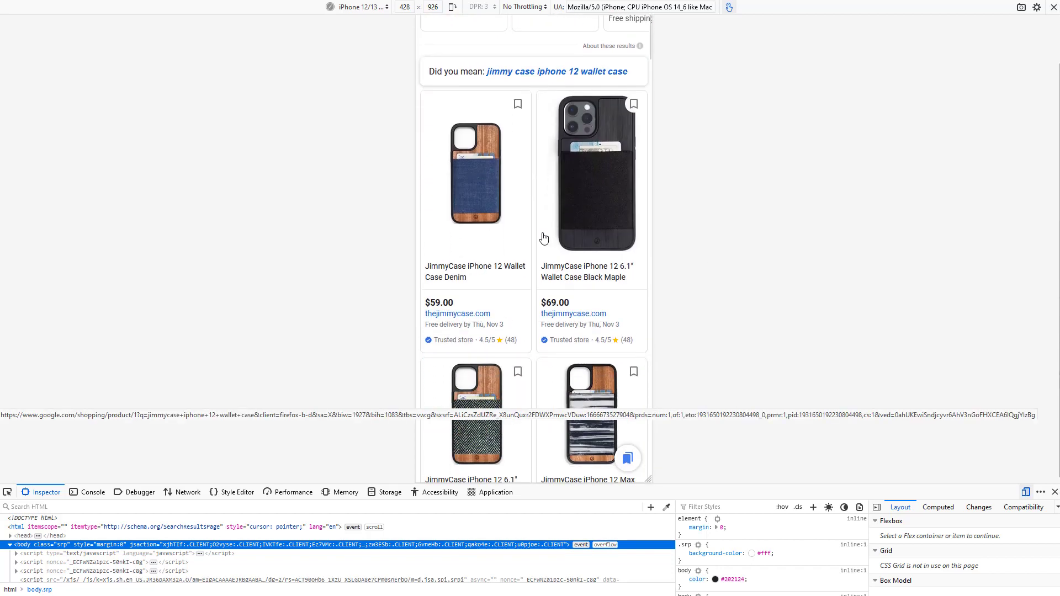
{"action": "scroll", "coordinate": [514, 257], "scroll_direction": "up", "scroll_amount": 5}
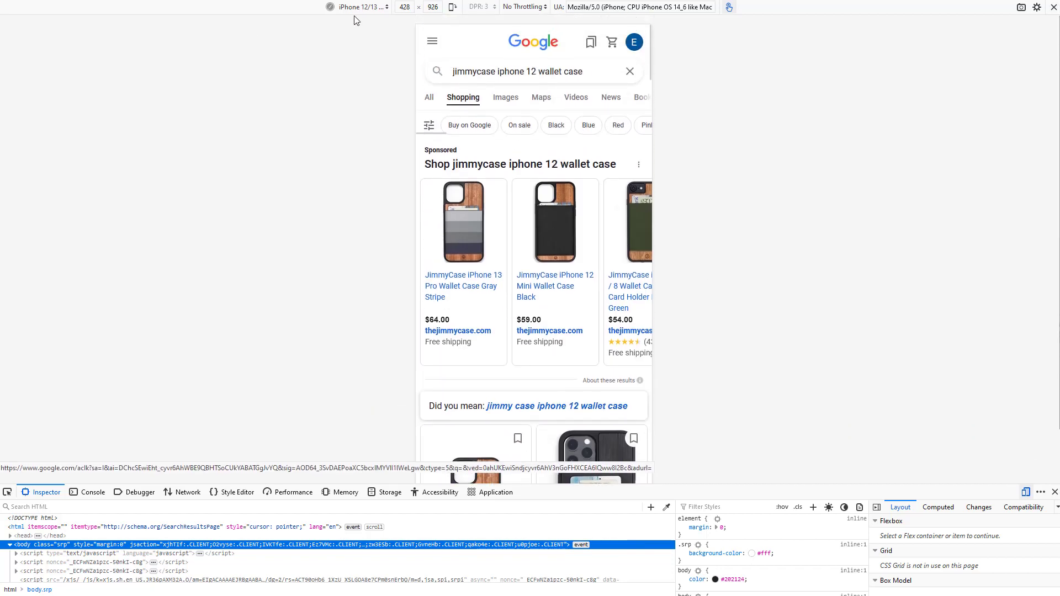
{"action": "scroll", "coordinate": [439, 87], "scroll_direction": "up", "scroll_amount": 1}
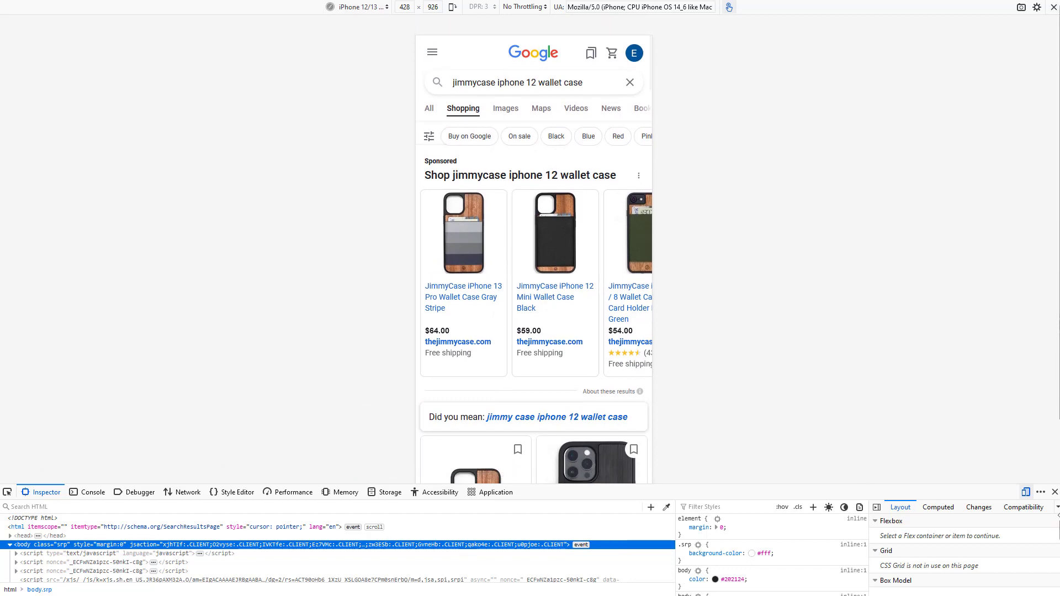
{"action": "left_click", "coordinate": [1025, 492]}
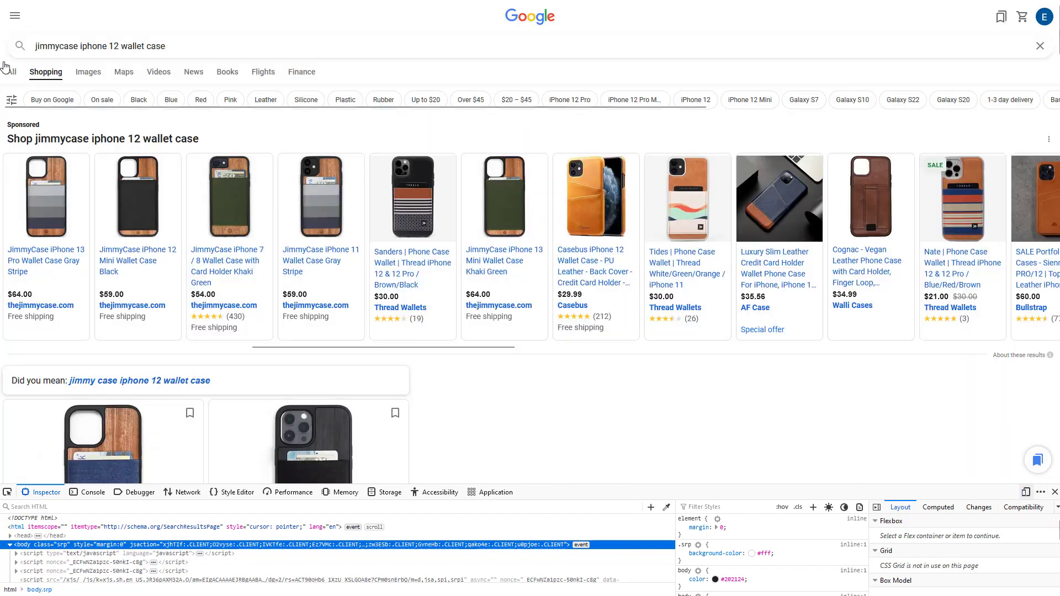
{"action": "left_click", "coordinate": [15, 75]}
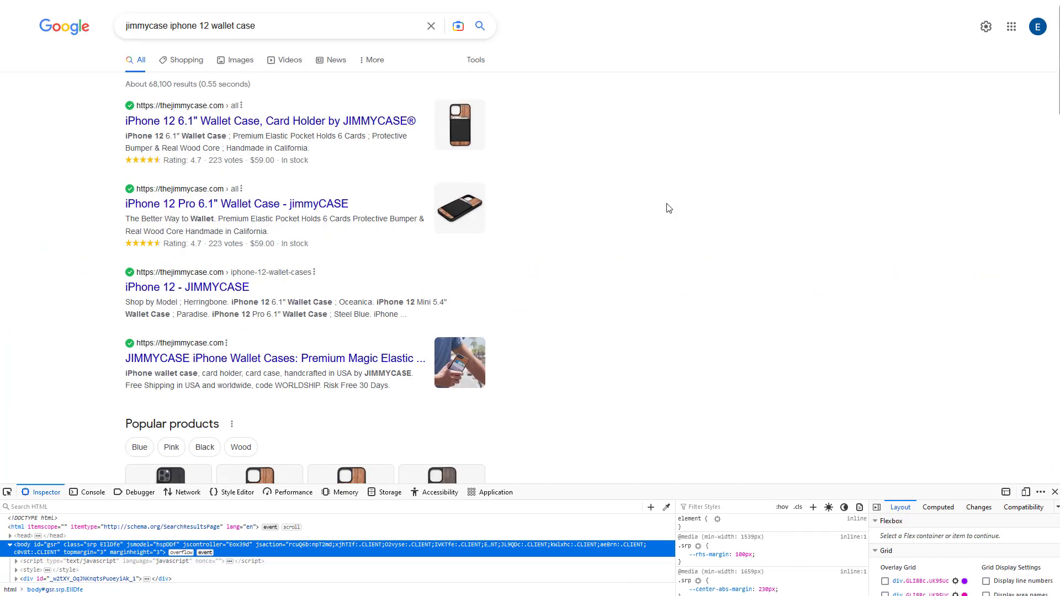
{"action": "scroll", "coordinate": [671, 207], "scroll_direction": "down", "scroll_amount": 2}
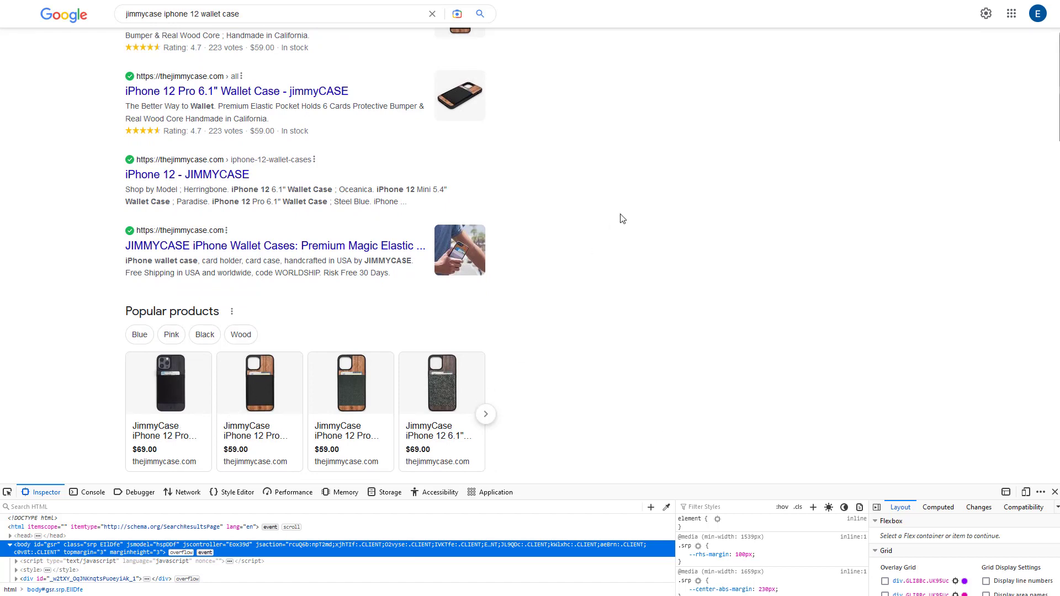
{"action": "scroll", "coordinate": [622, 219], "scroll_direction": "down", "scroll_amount": 2}
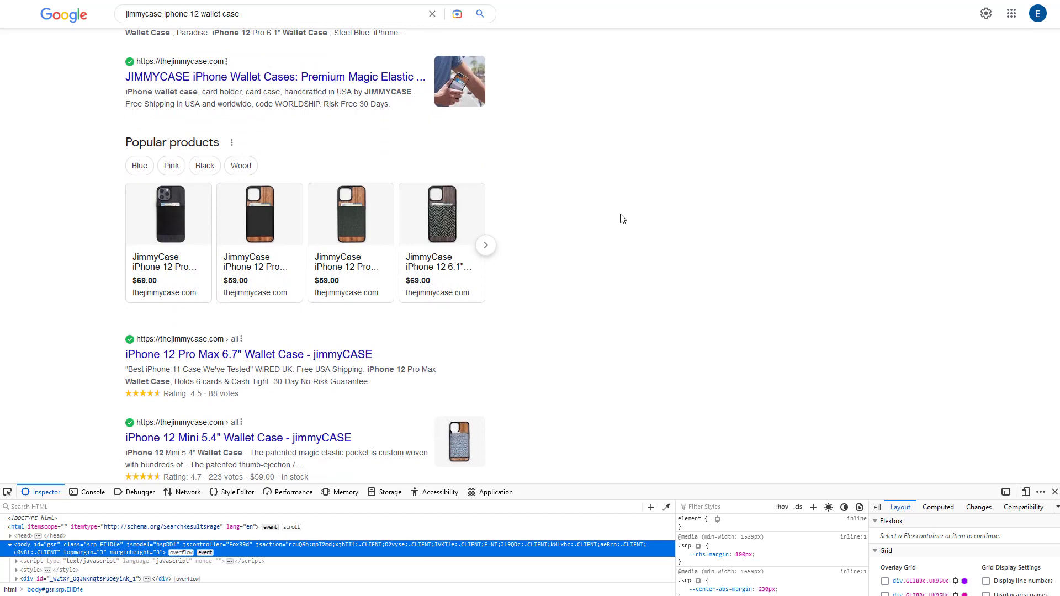
{"action": "scroll", "coordinate": [622, 219], "scroll_direction": "down", "scroll_amount": 4}
{"action": "scroll", "coordinate": [622, 219], "scroll_direction": "down", "scroll_amount": 3}
{"action": "scroll", "coordinate": [622, 220], "scroll_direction": "up", "scroll_amount": 10}
{"action": "scroll", "coordinate": [622, 219], "scroll_direction": "up", "scroll_amount": 1}
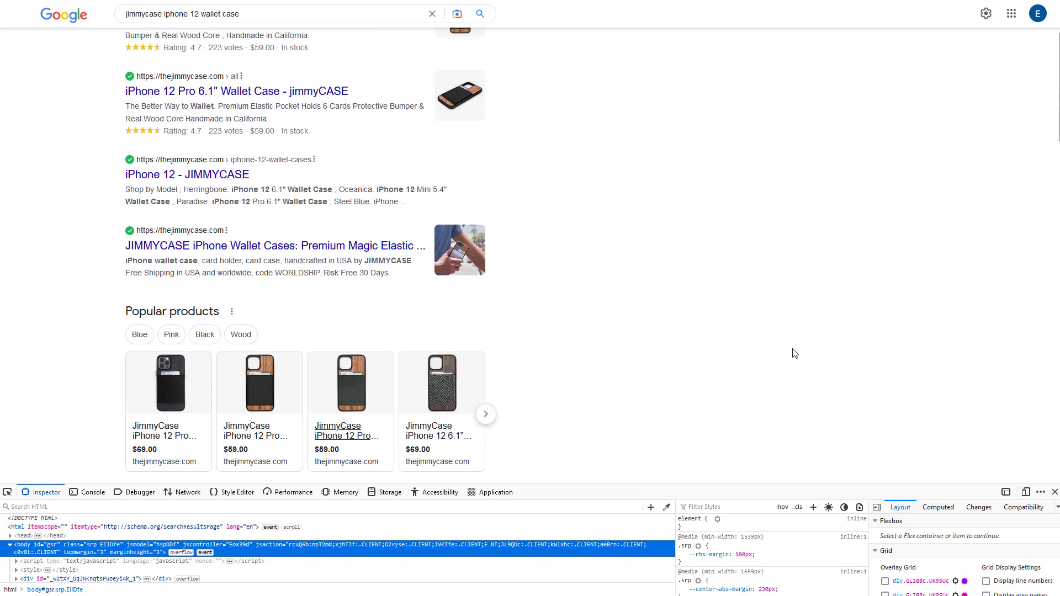
{"action": "scroll", "coordinate": [717, 335], "scroll_direction": "down", "scroll_amount": 1}
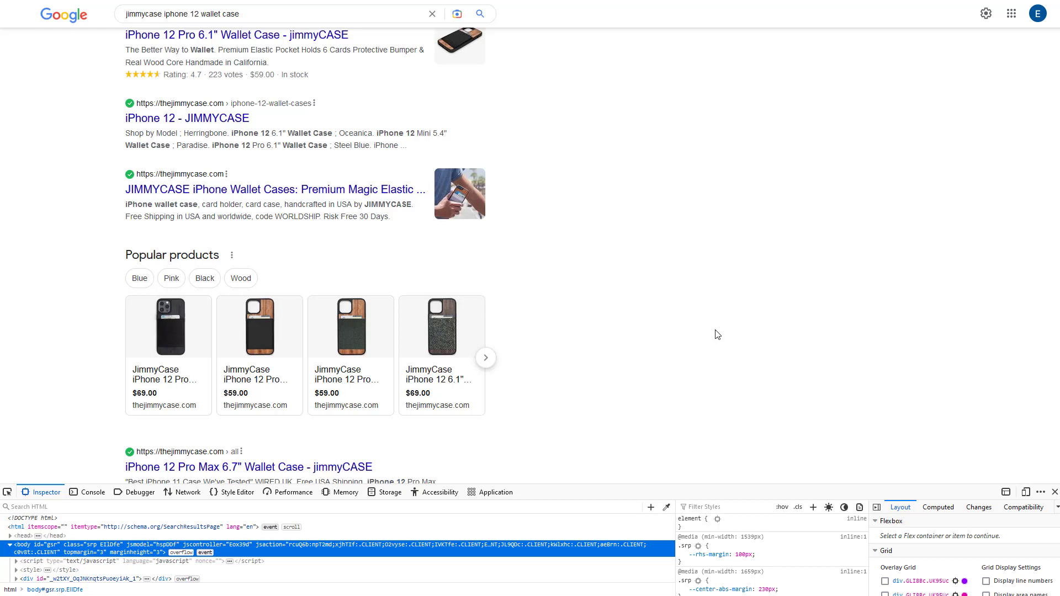
Step: Close the Firefox Developer Tools panel, leaving the jimmycase results full-window
{"action": "left_click", "coordinate": [1055, 493]}
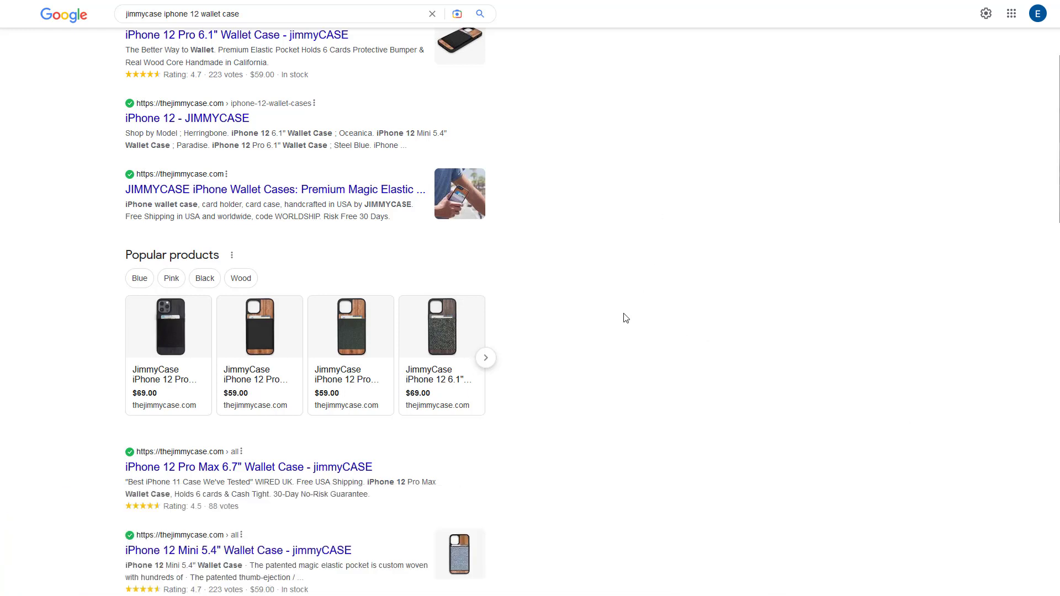
{"action": "scroll", "coordinate": [625, 321], "scroll_direction": "up", "scroll_amount": 2}
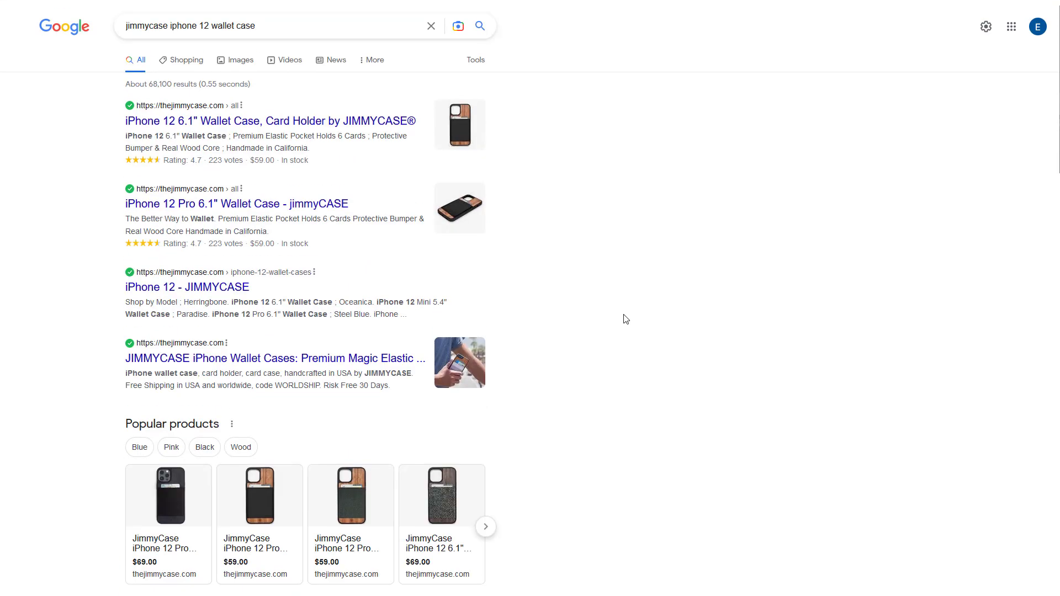